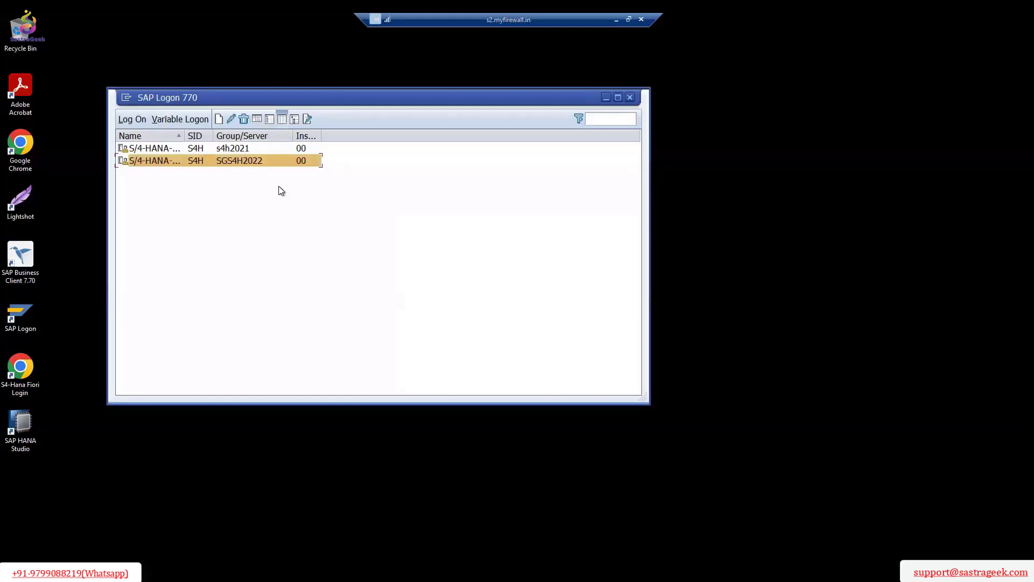
Log on to the S/4 HANA system on client 100 with the user ID and the account password.
{"action": "double_click", "coordinate": [160, 147]}
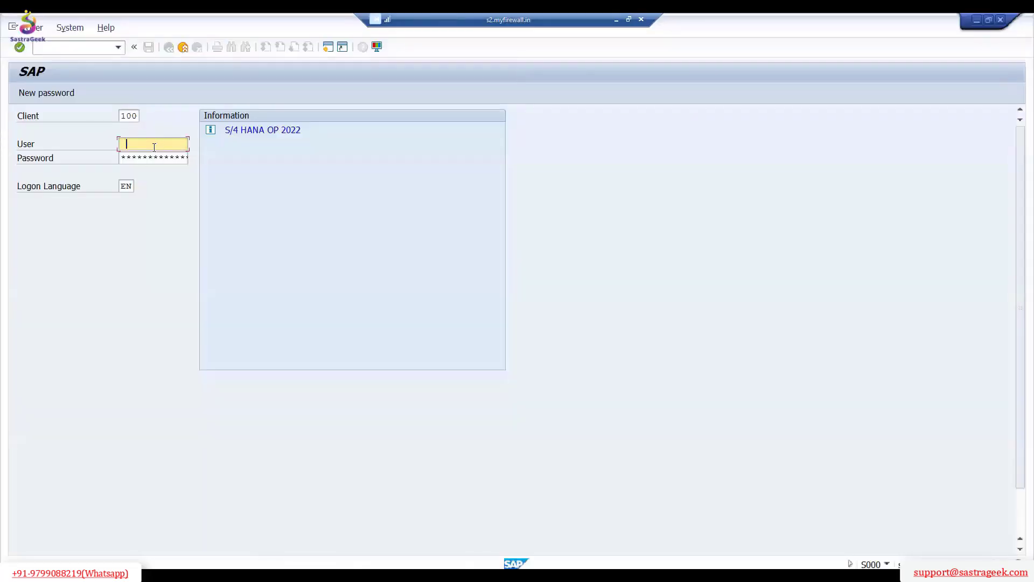
{"action": "key", "text": "ctrl+v"}
{"action": "left_click", "coordinate": [147, 157]}
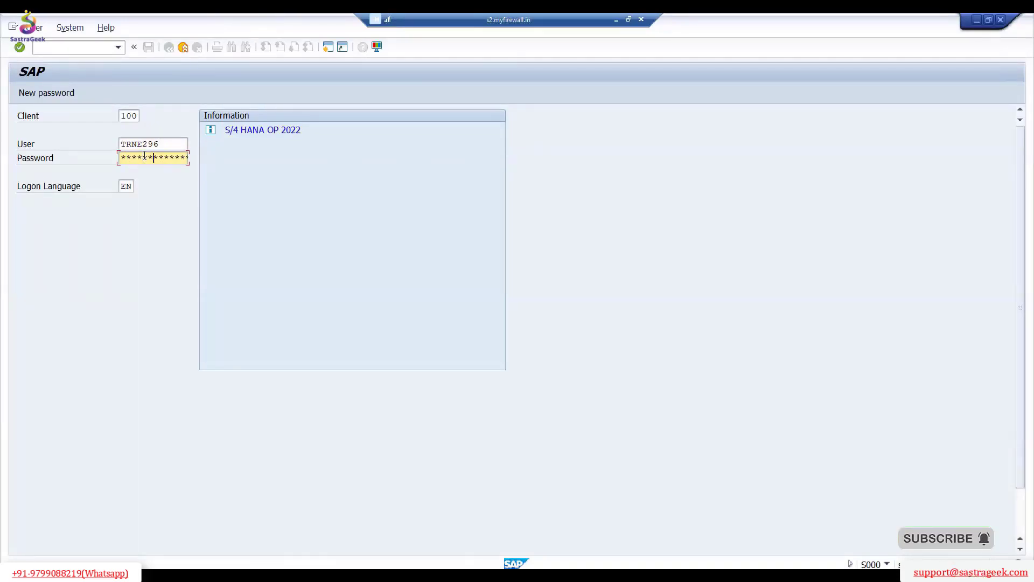
{"action": "key", "text": "Return"}
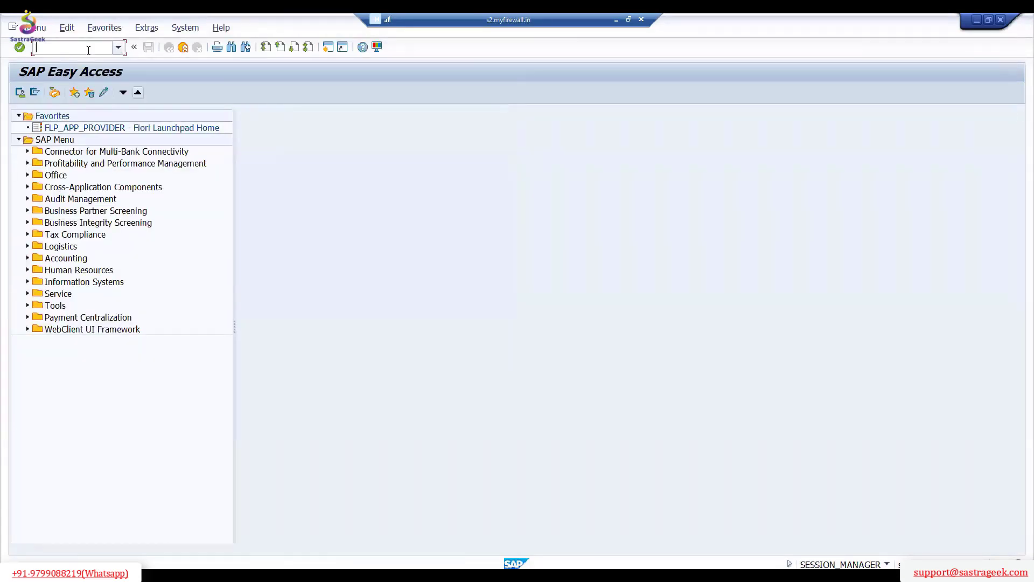
Start transaction /n/scwm/mon and open the Warehouse Management Monitor for warehouse 2710 with monitor SAP.
{"action": "type", "text": "/n/scwm/mon"}
{"action": "key", "text": "Return"}
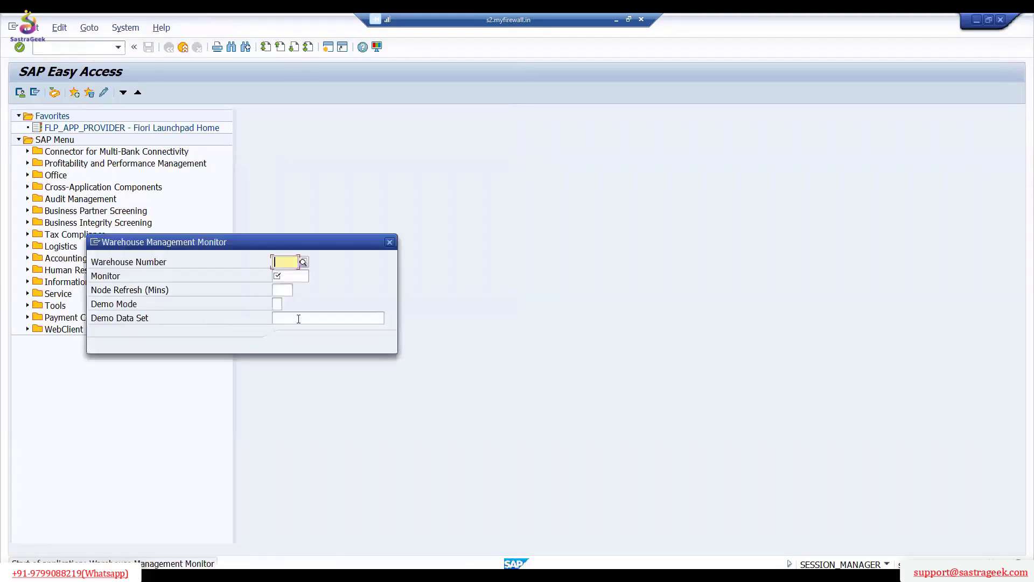
{"action": "left_click", "coordinate": [280, 256]}
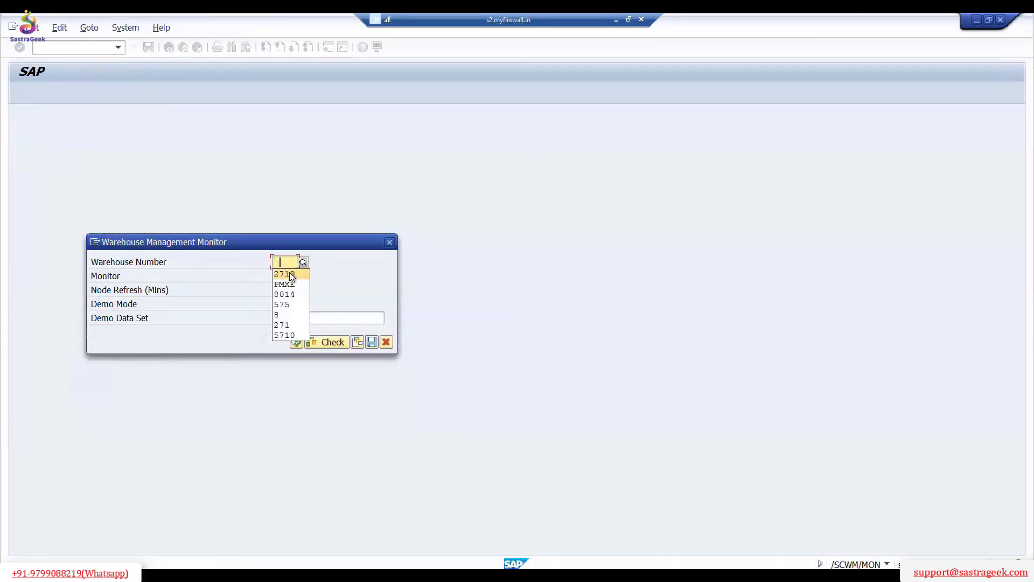
{"action": "left_click", "coordinate": [289, 273]}
{"action": "left_click", "coordinate": [296, 276]}
{"action": "left_click", "coordinate": [296, 277]}
{"action": "left_click", "coordinate": [293, 287]}
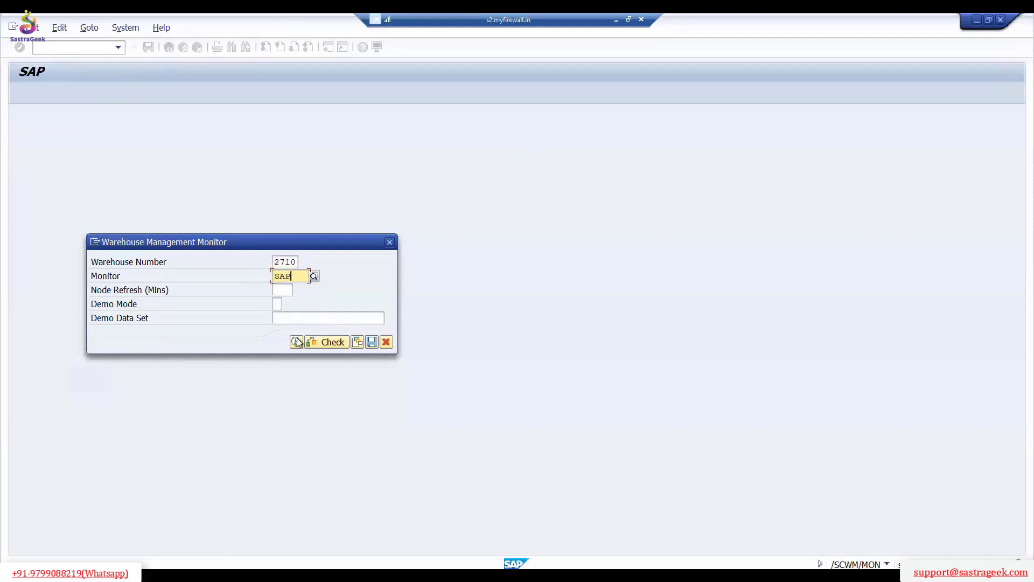
{"action": "key", "text": "Return"}
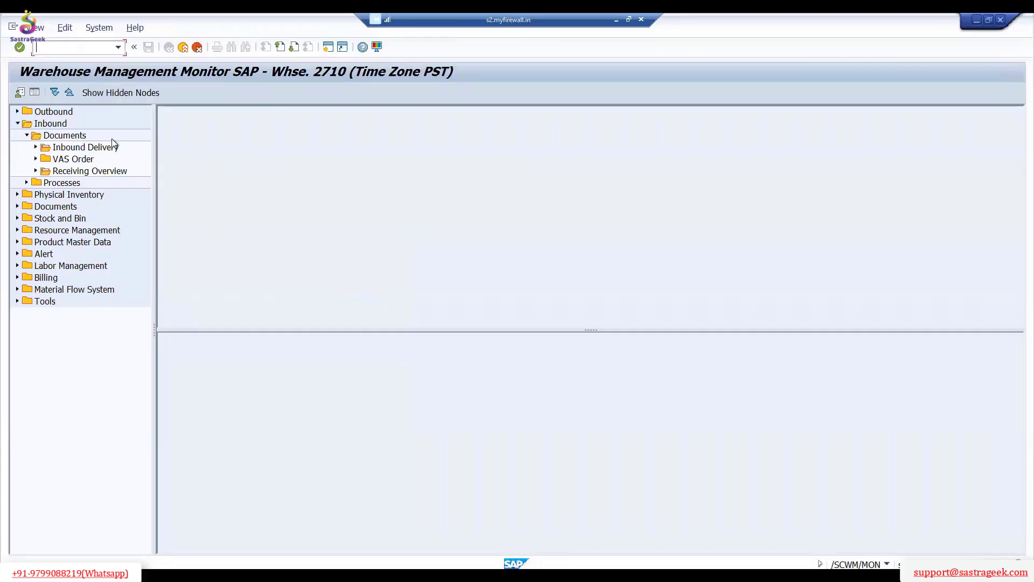
List all inbound deliveries of the warehouse without entering any selection criteria.
{"action": "left_click", "coordinate": [111, 149]}
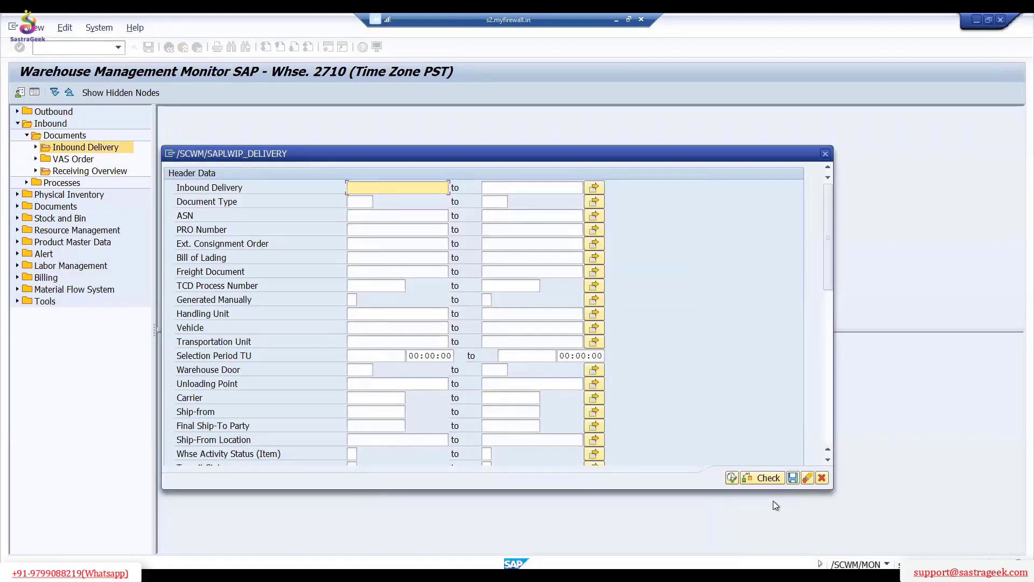
{"action": "left_click", "coordinate": [760, 482]}
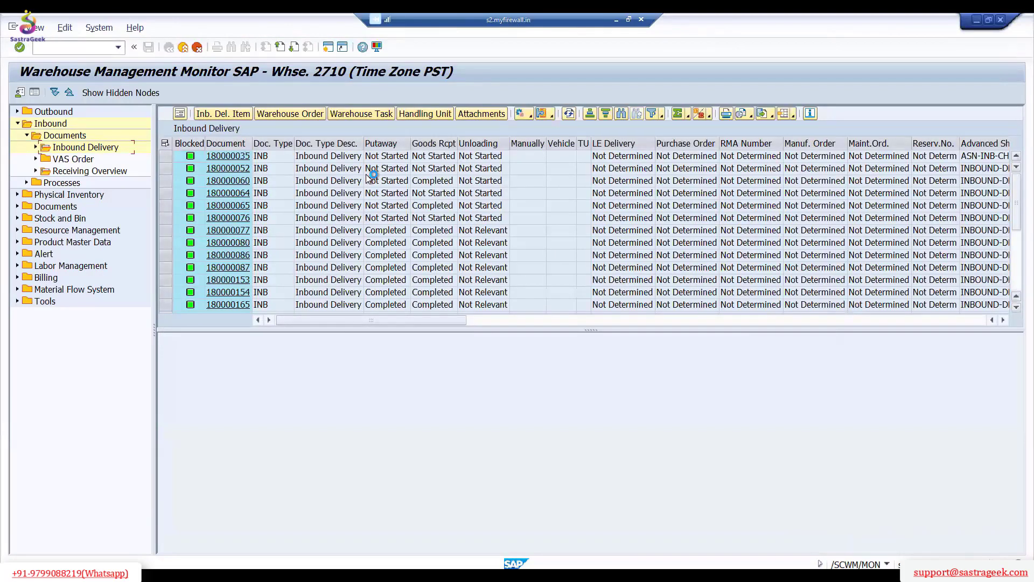
{"action": "scroll", "coordinate": [367, 173], "scroll_direction": "down", "scroll_amount": 5}
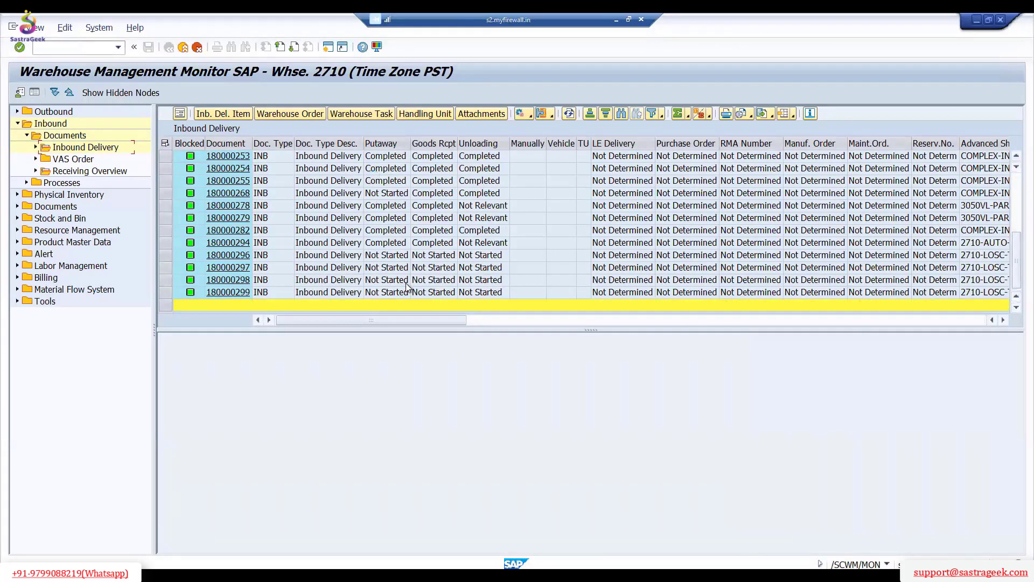
{"action": "left_click_drag", "start_coordinate": [295, 319], "coordinate": [512, 318]}
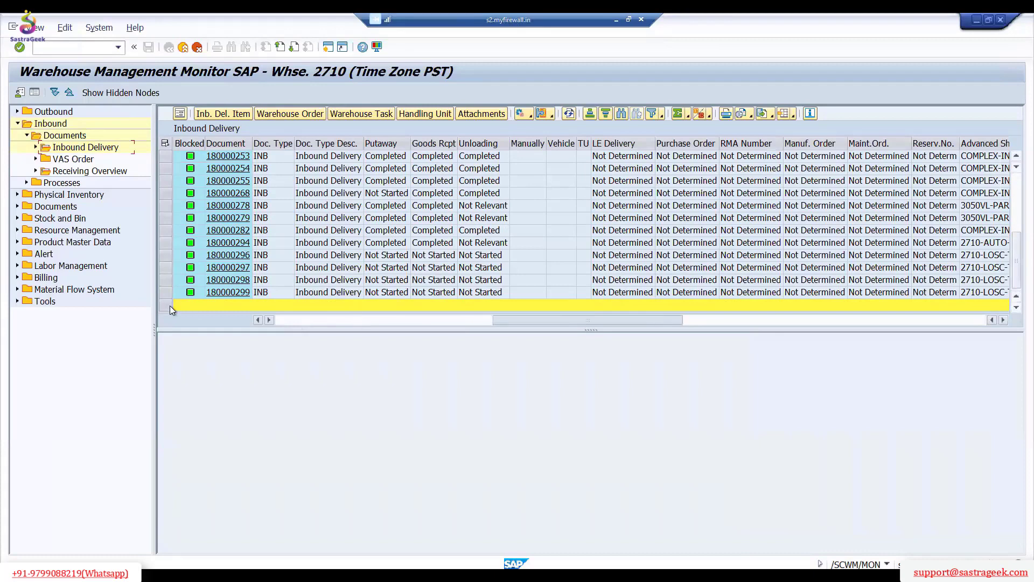
Review the layouts available for the inbound delivery list and the layout management overview.
{"action": "left_click", "coordinate": [786, 113]}
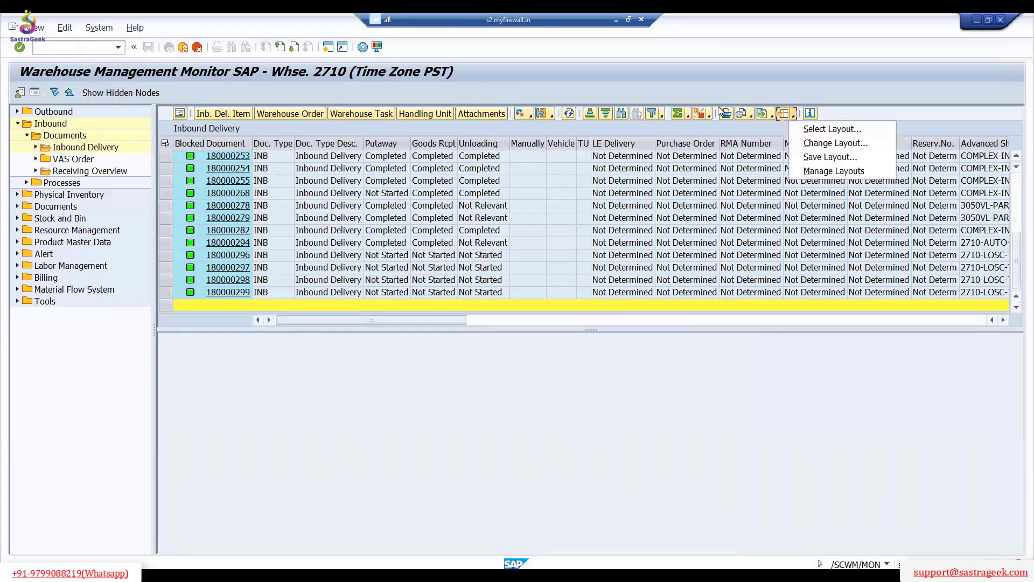
{"action": "left_click", "coordinate": [824, 127]}
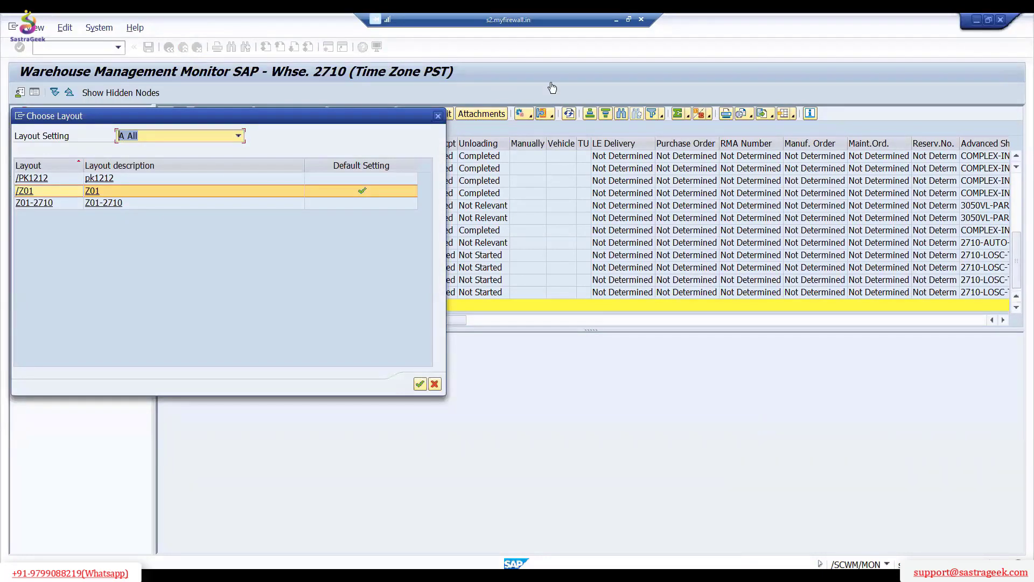
{"action": "key", "text": "Return"}
{"action": "left_click", "coordinate": [793, 114]}
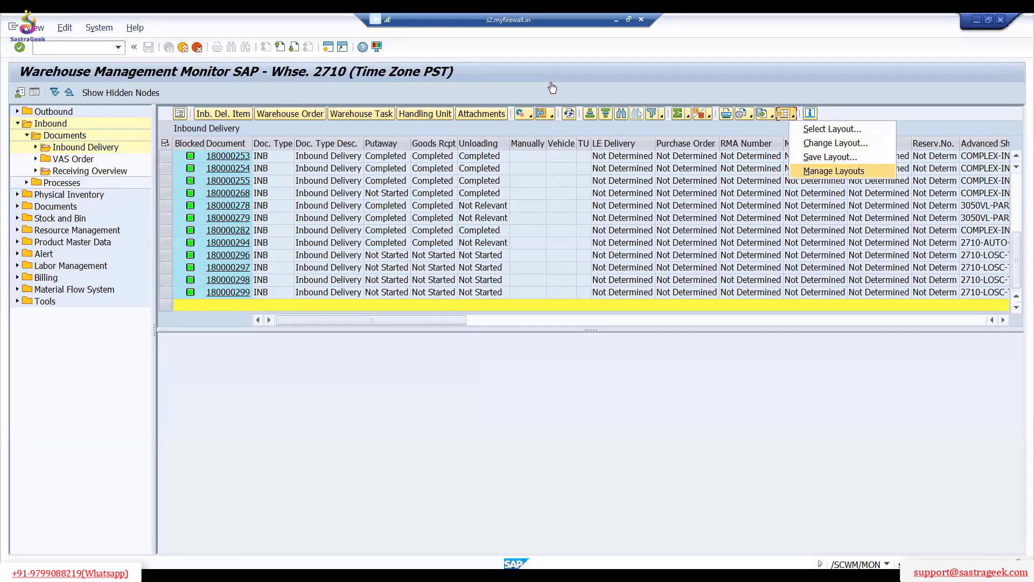
{"action": "key", "text": "Return"}
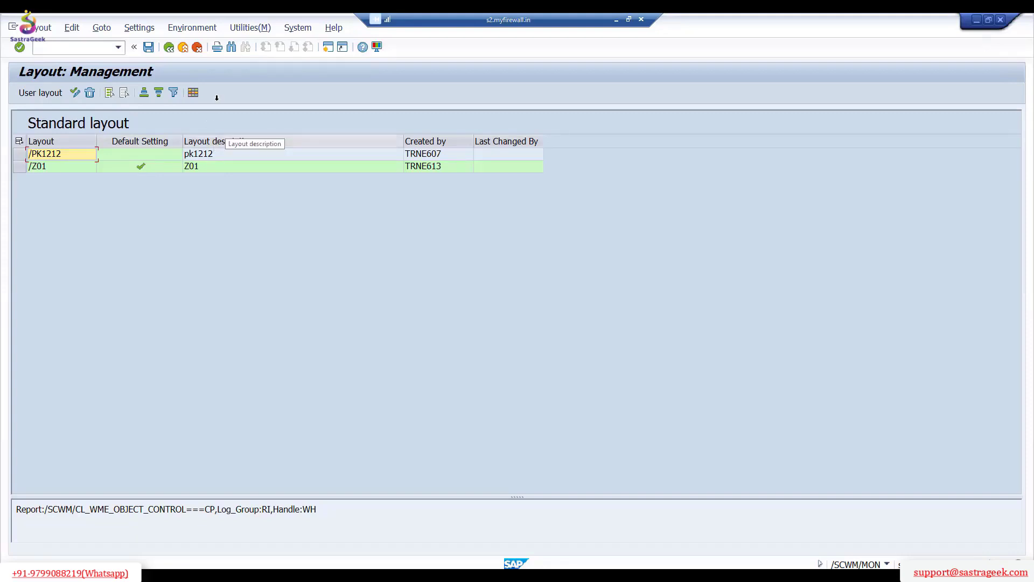
{"action": "left_click", "coordinate": [170, 48]}
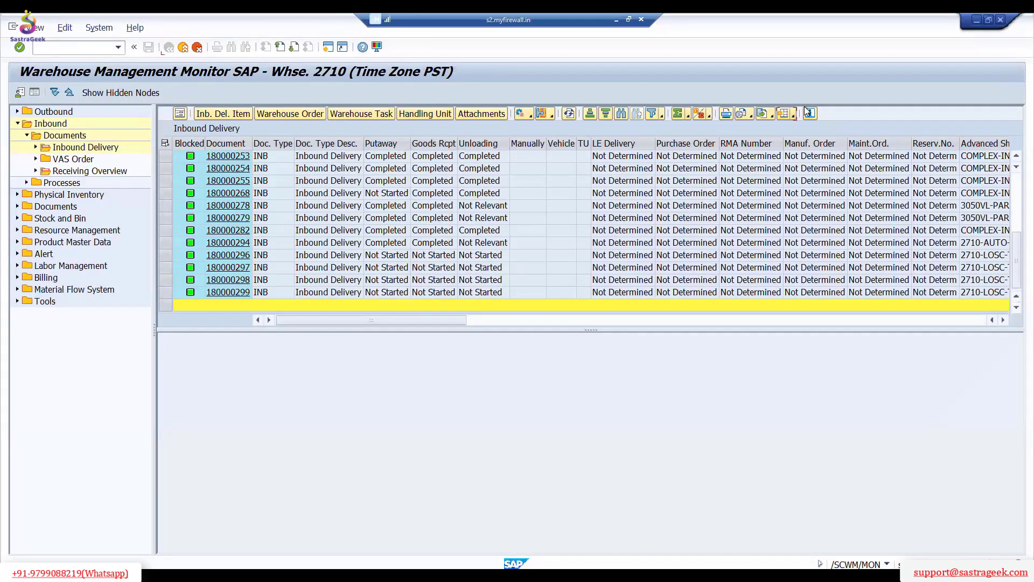
Apply the Z01-2710 layout to the inbound delivery list.
{"action": "left_click", "coordinate": [794, 114]}
{"action": "left_click", "coordinate": [810, 128]}
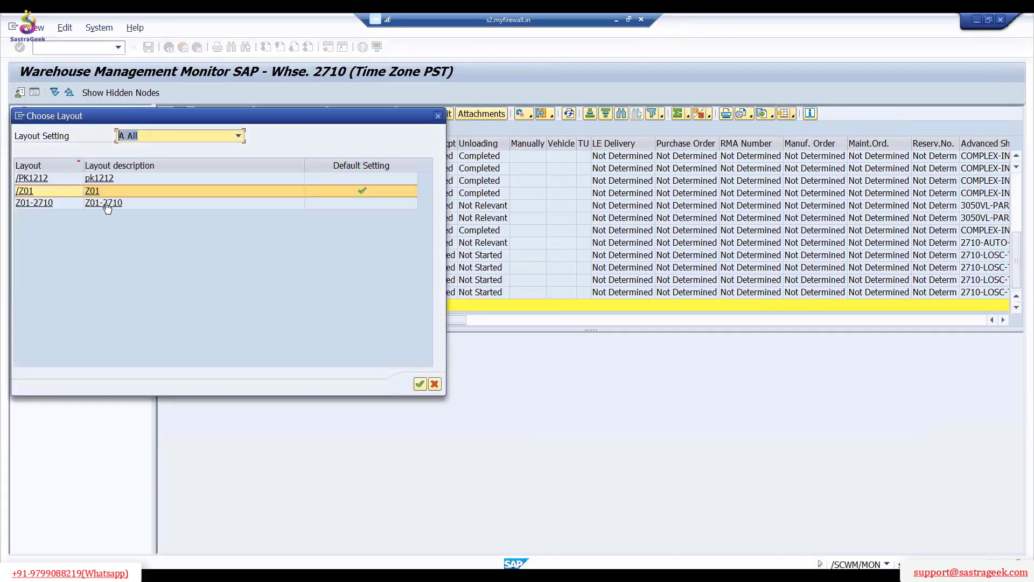
{"action": "left_click", "coordinate": [106, 203]}
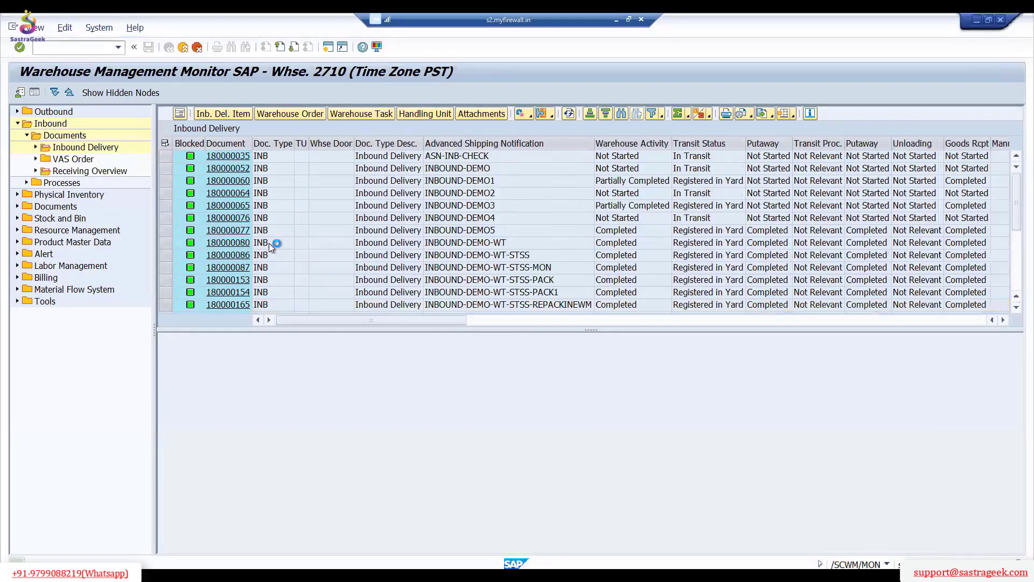
Select the inbound delivery with advanced shipping notification 2710-LOSC-TEST3 and show its warehouse tasks.
{"action": "scroll", "coordinate": [372, 299], "scroll_direction": "down", "scroll_amount": 1}
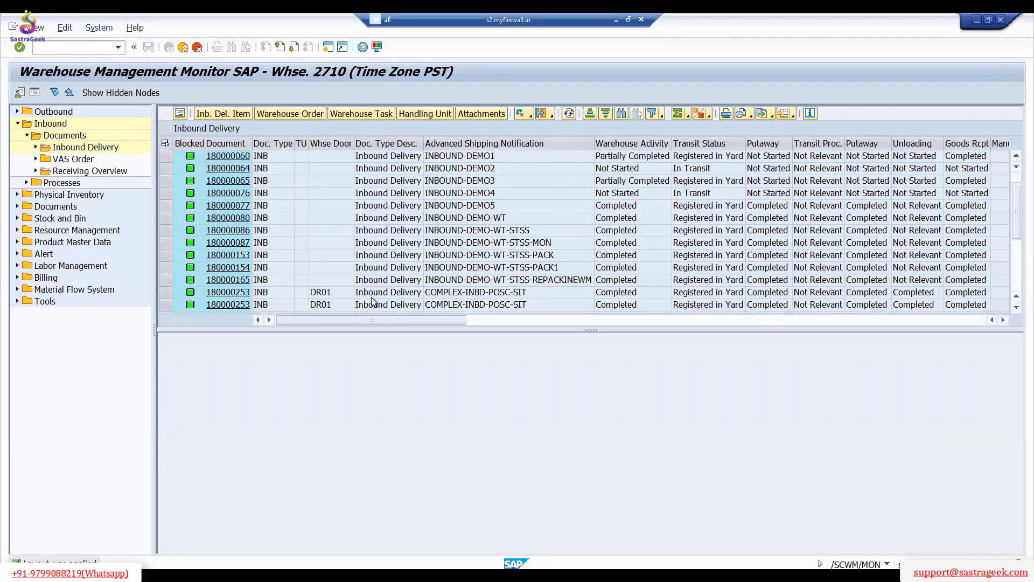
{"action": "scroll", "coordinate": [370, 296], "scroll_direction": "down", "scroll_amount": 5}
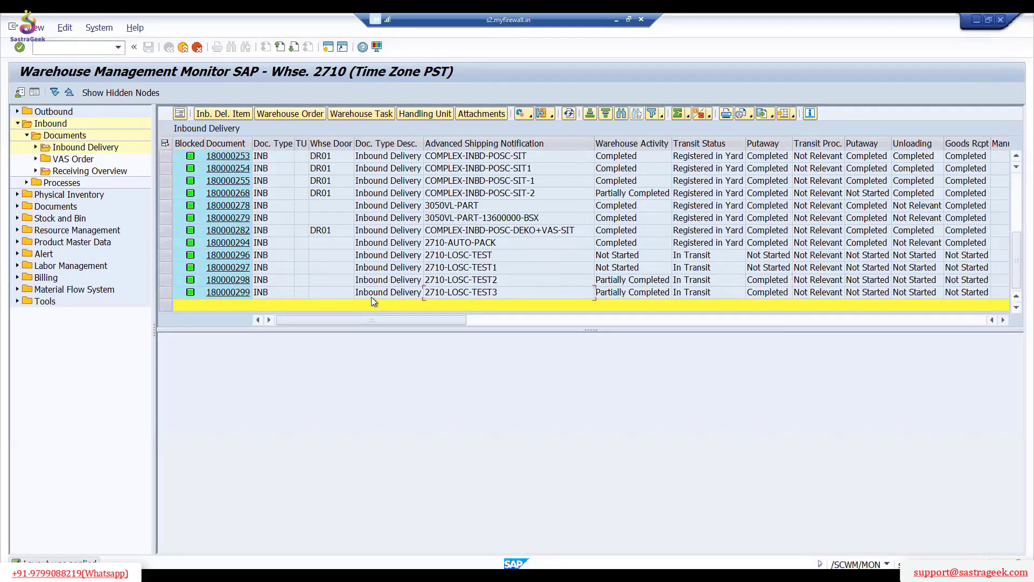
{"action": "left_click", "coordinate": [165, 292]}
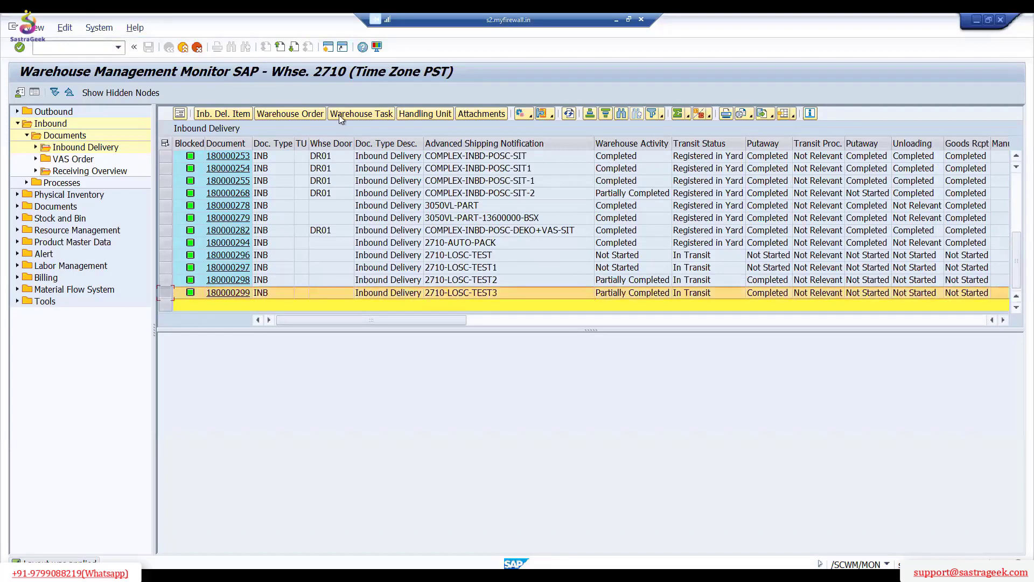
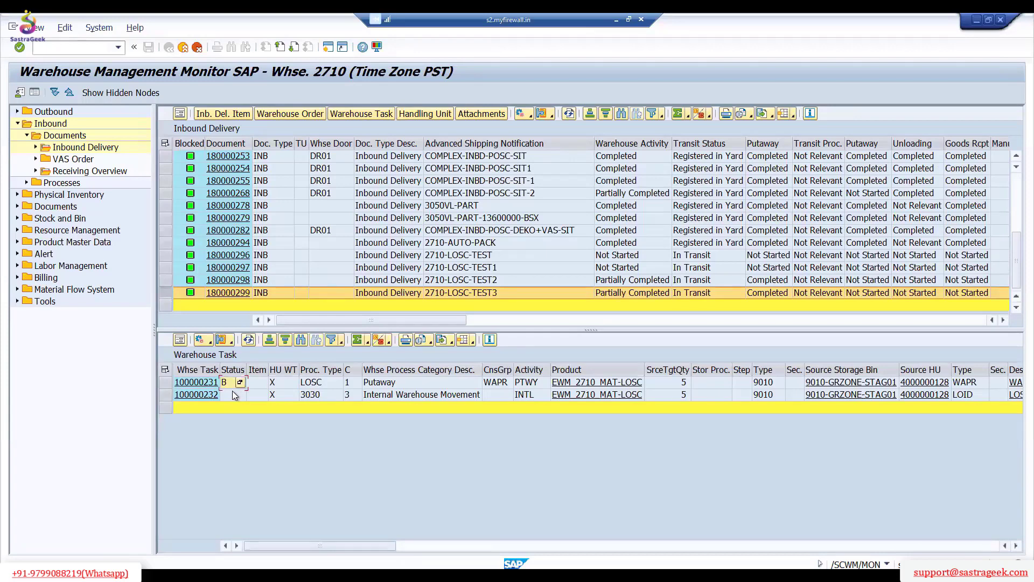
Select the internal warehouse movement task and narrow the navigation tree to give the lists more width.
{"action": "left_click", "coordinate": [244, 398]}
{"action": "left_click", "coordinate": [415, 400]}
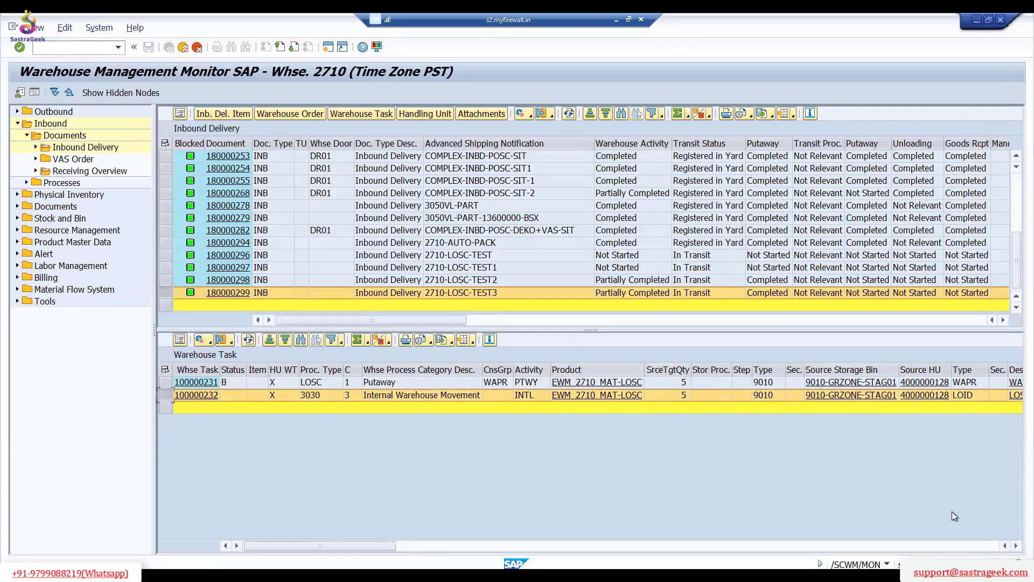
{"action": "left_click_drag", "start_coordinate": [155, 328], "coordinate": [118, 327]}
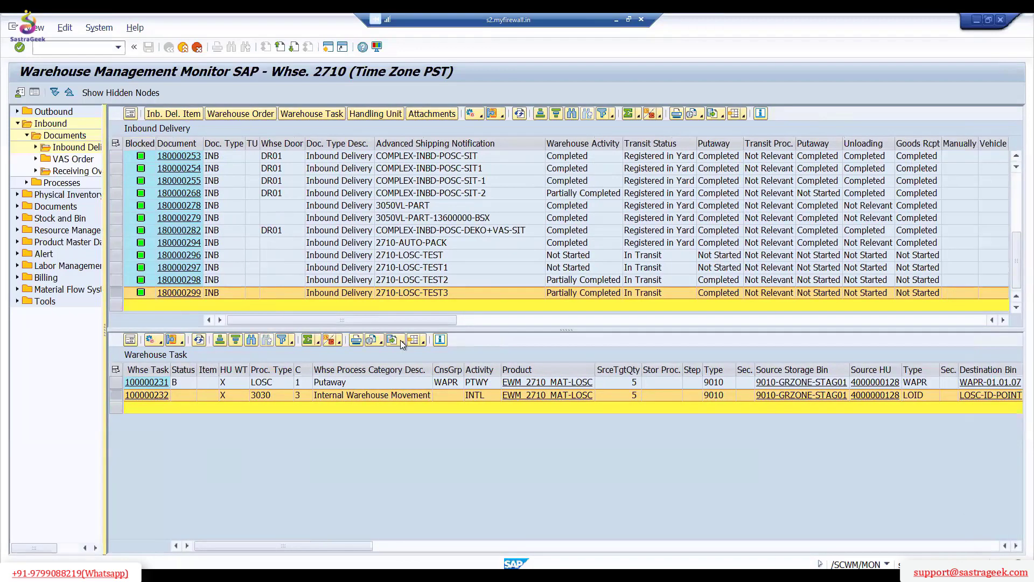
Switch the warehouse task list to the WTLAYP layout and back to the WTLAY layout.
{"action": "left_click", "coordinate": [417, 343]}
{"action": "left_click", "coordinate": [447, 354]}
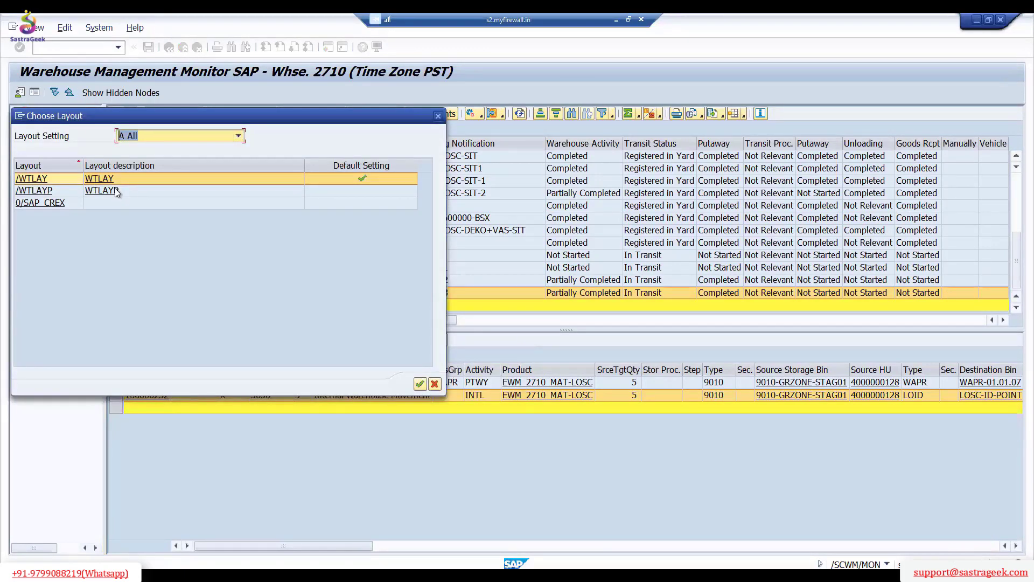
{"action": "double_click", "coordinate": [122, 195]}
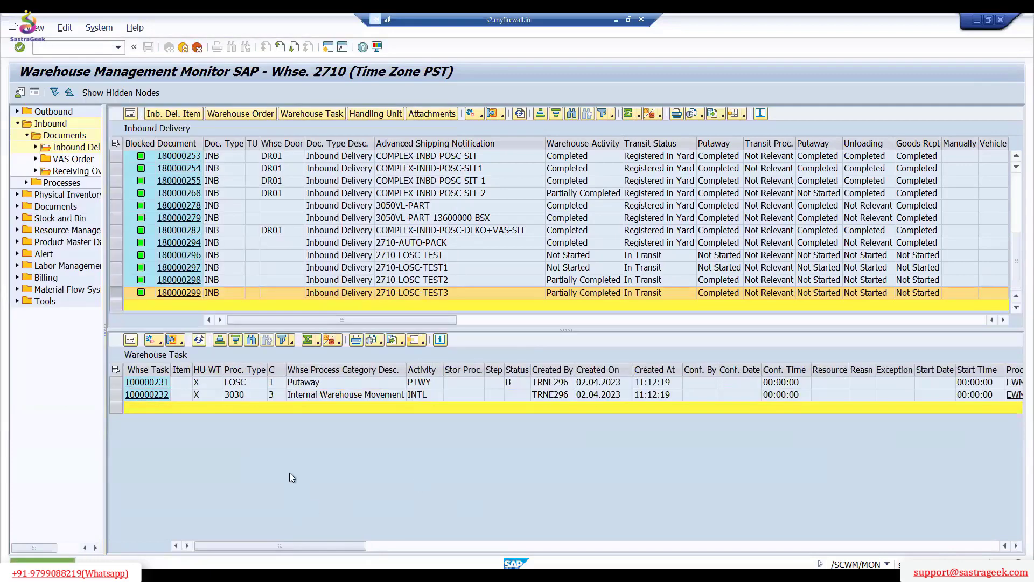
{"action": "left_click", "coordinate": [415, 338]}
{"action": "left_click", "coordinate": [444, 356]}
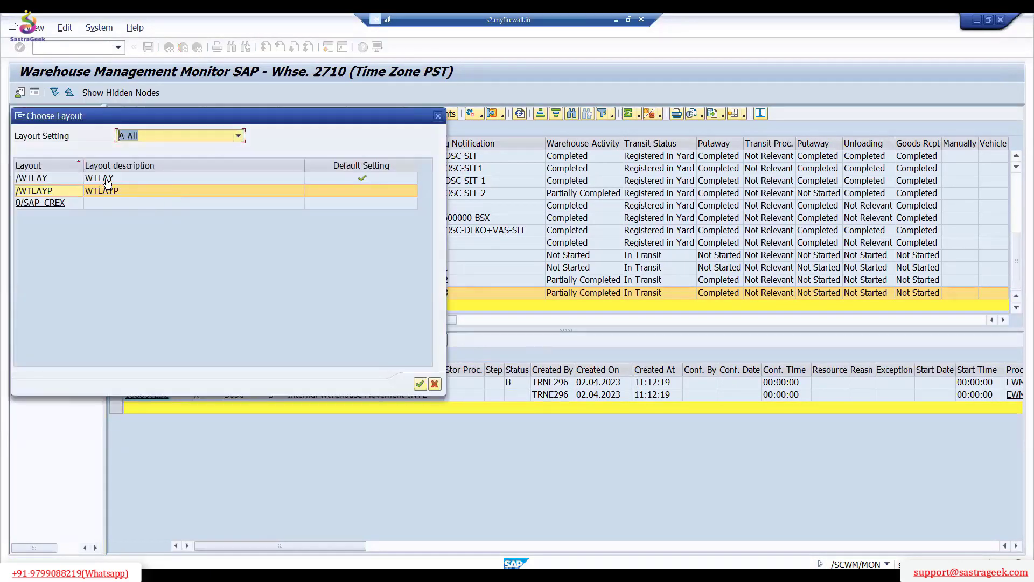
{"action": "double_click", "coordinate": [108, 180]}
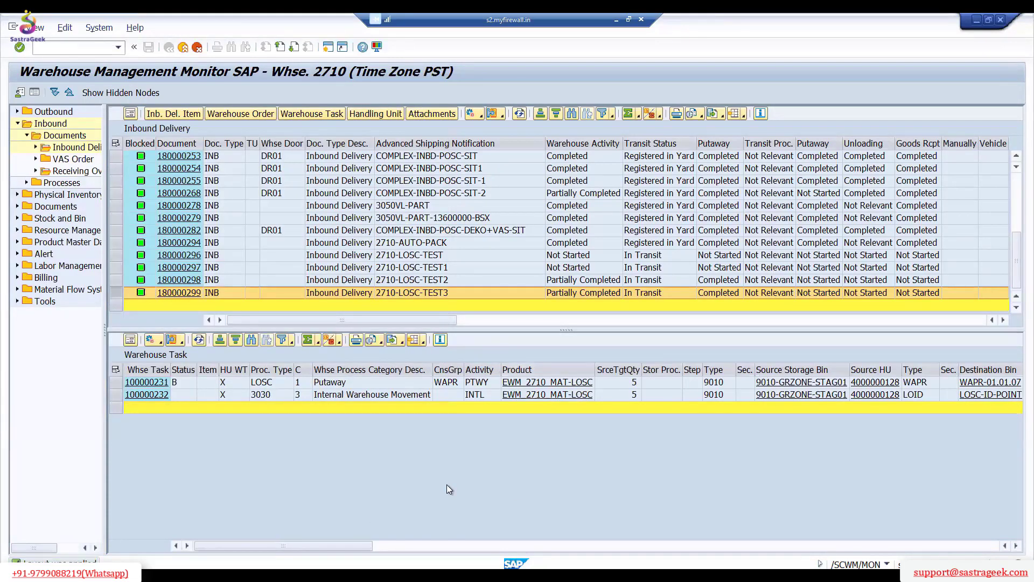
Highlight the source storage type, section and bin columns, and look up the internal movement task's destination storage type description.
{"action": "left_click_drag", "start_coordinate": [713, 370], "coordinate": [802, 369]}
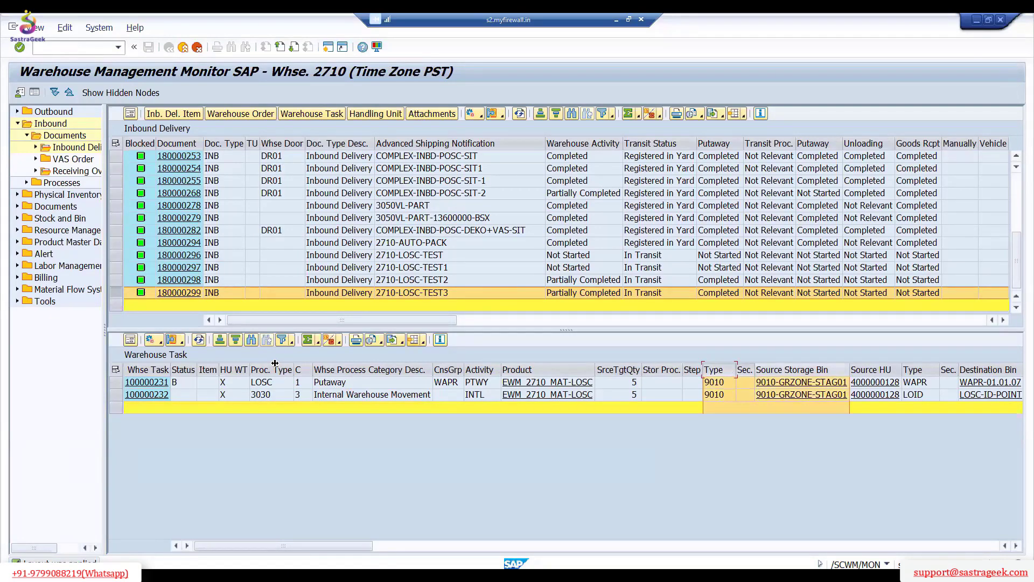
{"action": "left_click", "coordinate": [714, 394]}
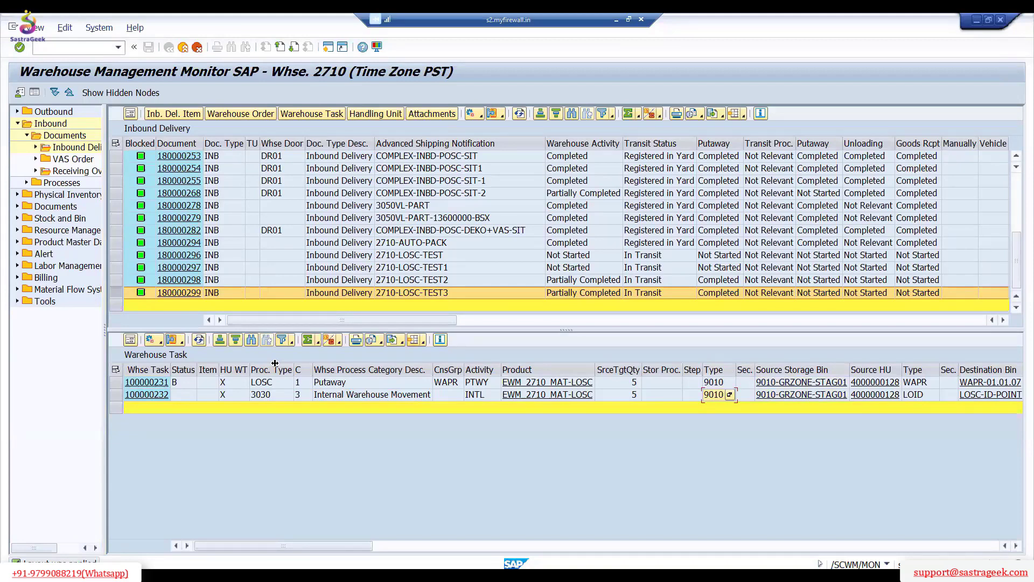
{"action": "key", "text": "Right"}
{"action": "key", "text": "Right"}
{"action": "key", "text": "Right"}
{"action": "key", "text": "Right"}
{"action": "left_click", "coordinate": [1015, 545]}
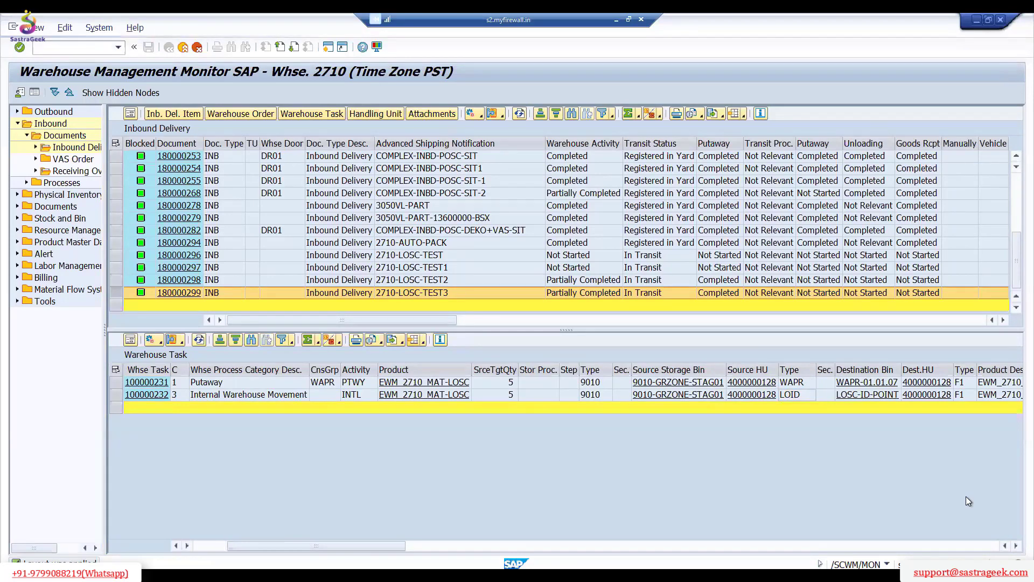
{"action": "key", "text": "F4"}
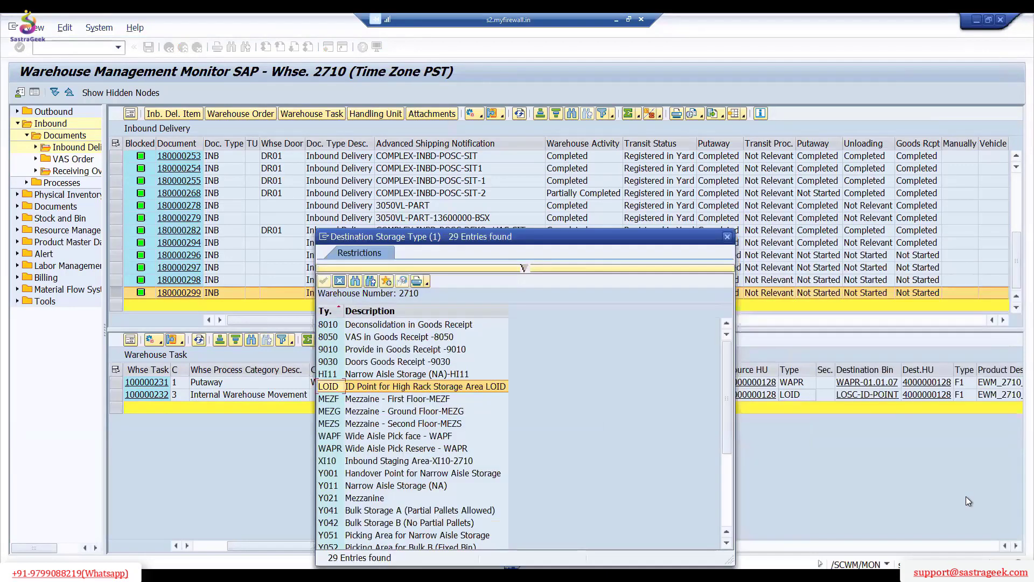
{"action": "key", "text": "Return"}
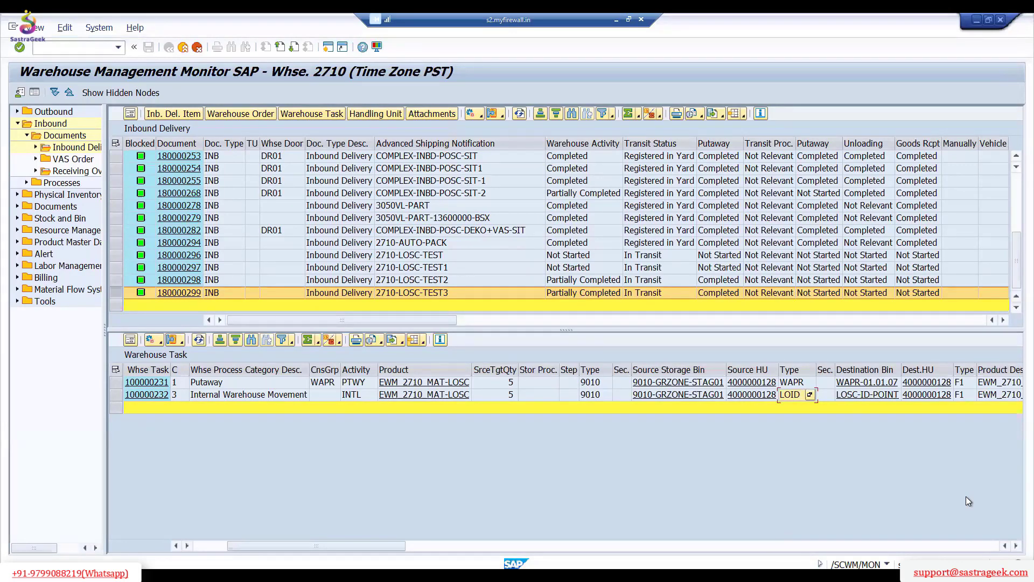
Highlight the source location columns from type to HU, followed by the destination columns from type to HU.
{"action": "left_click_drag", "start_coordinate": [590, 370], "coordinate": [678, 369]}
{"action": "left_click", "coordinate": [748, 369], "text": "shift"}
{"action": "left_click", "coordinate": [797, 369]}
{"action": "left_click", "coordinate": [864, 370], "text": "shift"}
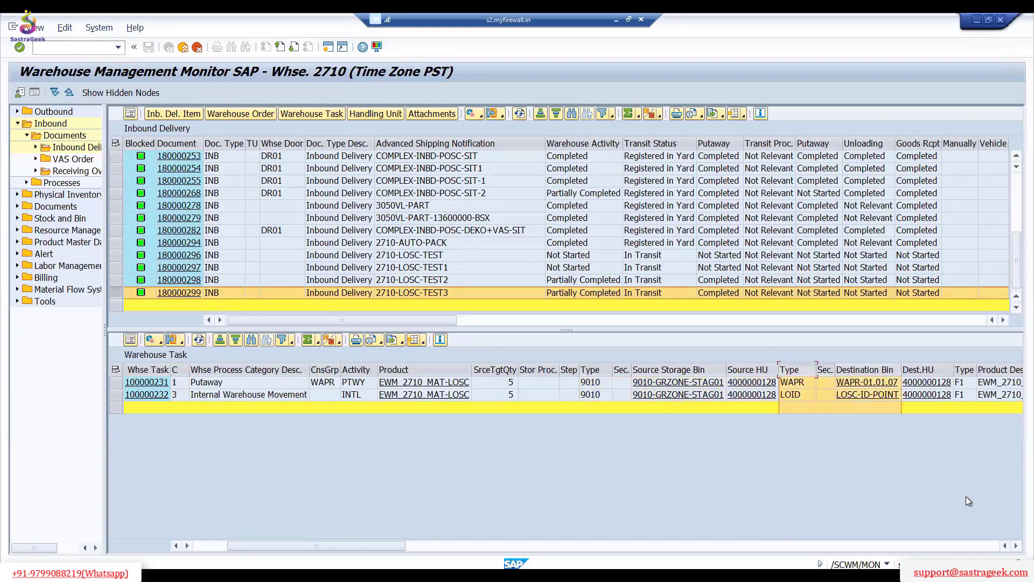
{"action": "left_click", "coordinate": [918, 369], "text": "shift"}
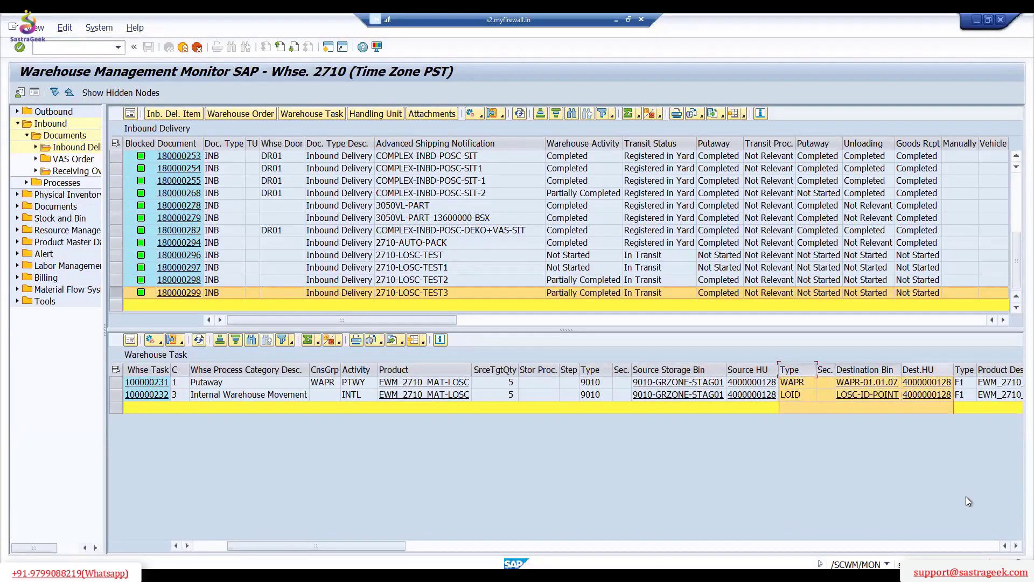
Select the internal warehouse movement task to the LOSC-ID-POINT bin and confirm it in the background.
{"action": "left_click", "coordinate": [790, 395]}
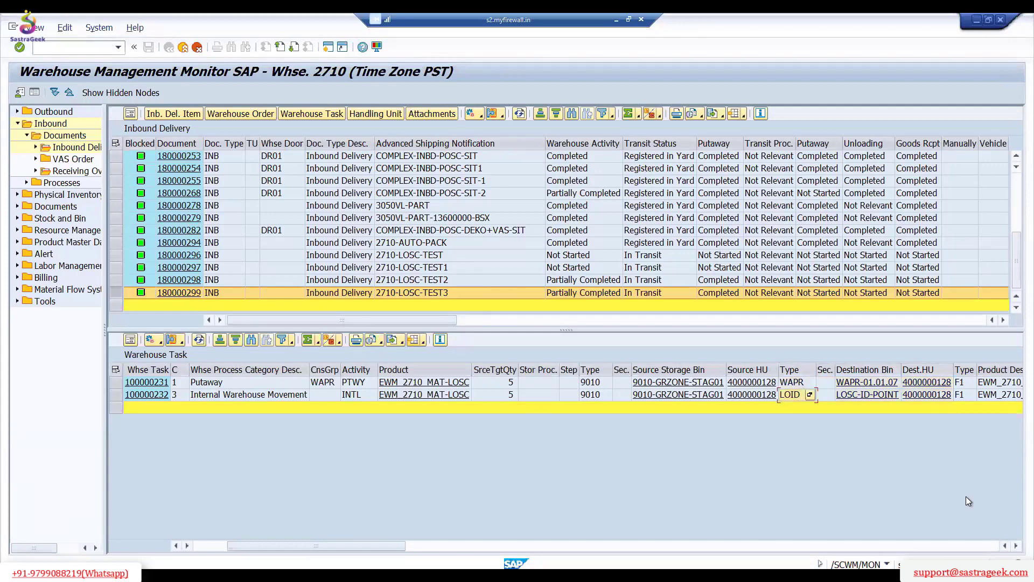
{"action": "left_click", "coordinate": [202, 545]}
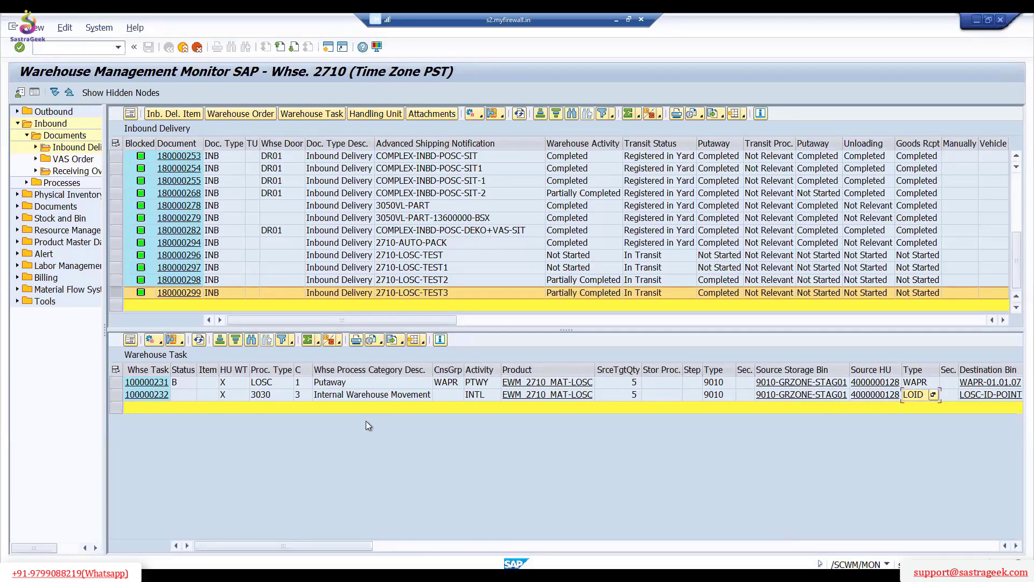
{"action": "left_click", "coordinate": [117, 394]}
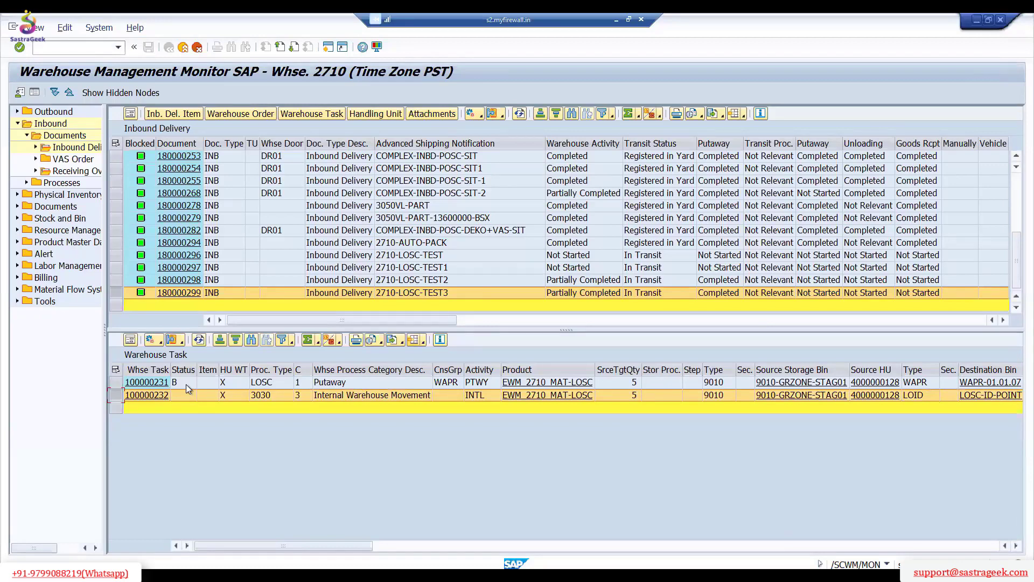
{"action": "left_click", "coordinate": [154, 339]}
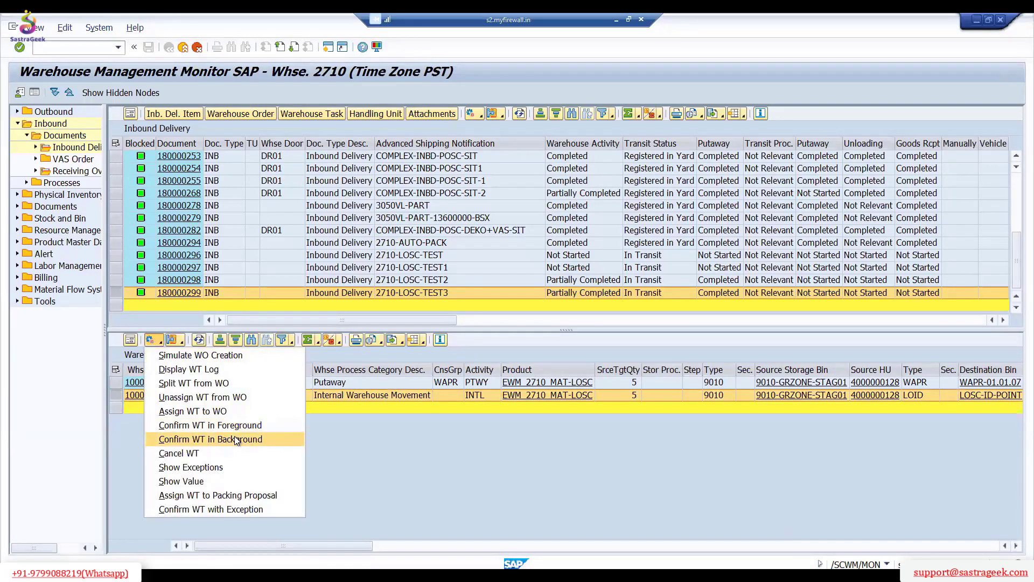
{"action": "left_click", "coordinate": [226, 440]}
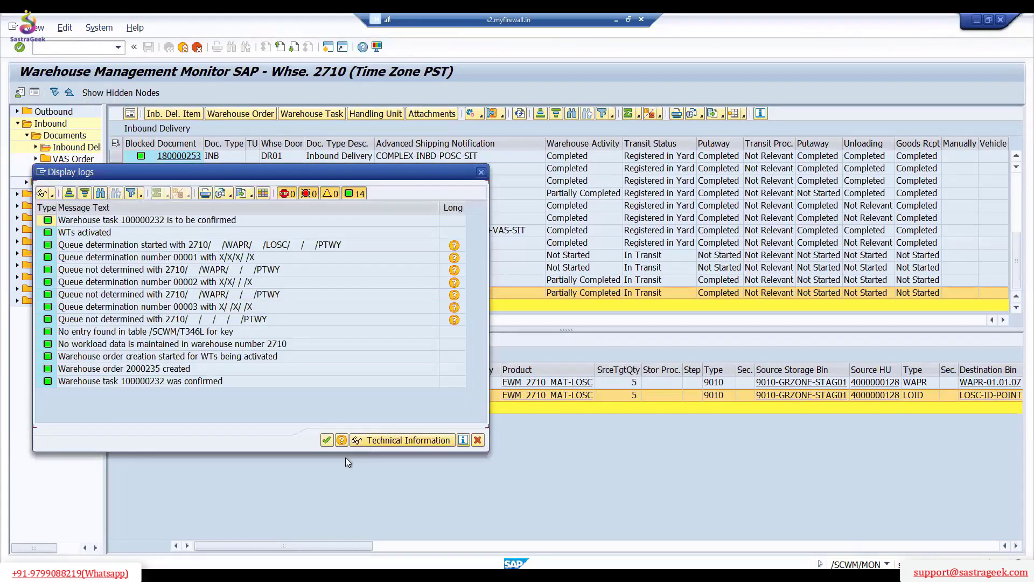
{"action": "left_click", "coordinate": [420, 442]}
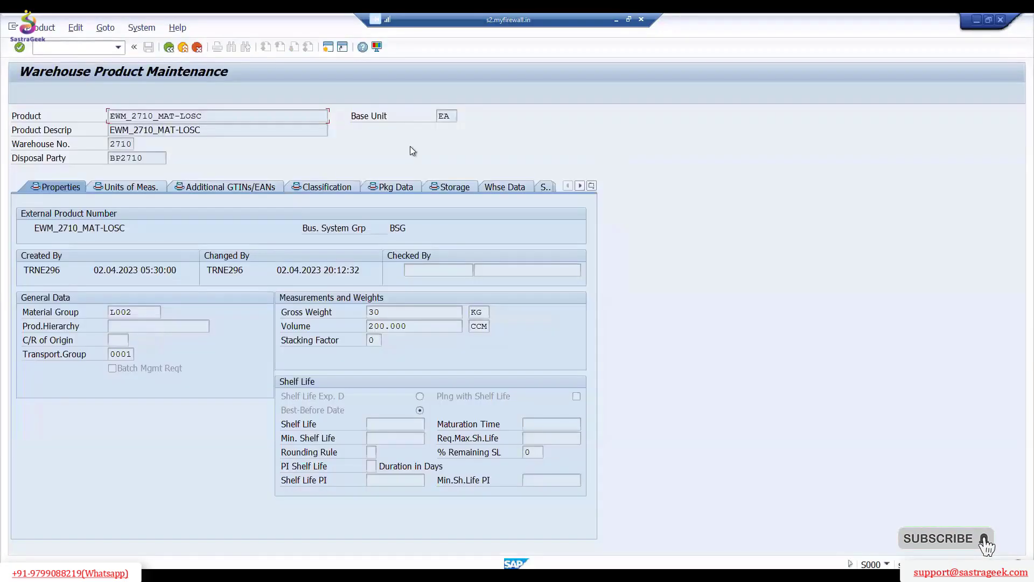
Check the process type determination indicator, putaway control and storage bin type in EWM_2710_MAT-LOSC's warehouse data, and close the product maintenance.
{"action": "left_click", "coordinate": [504, 187]}
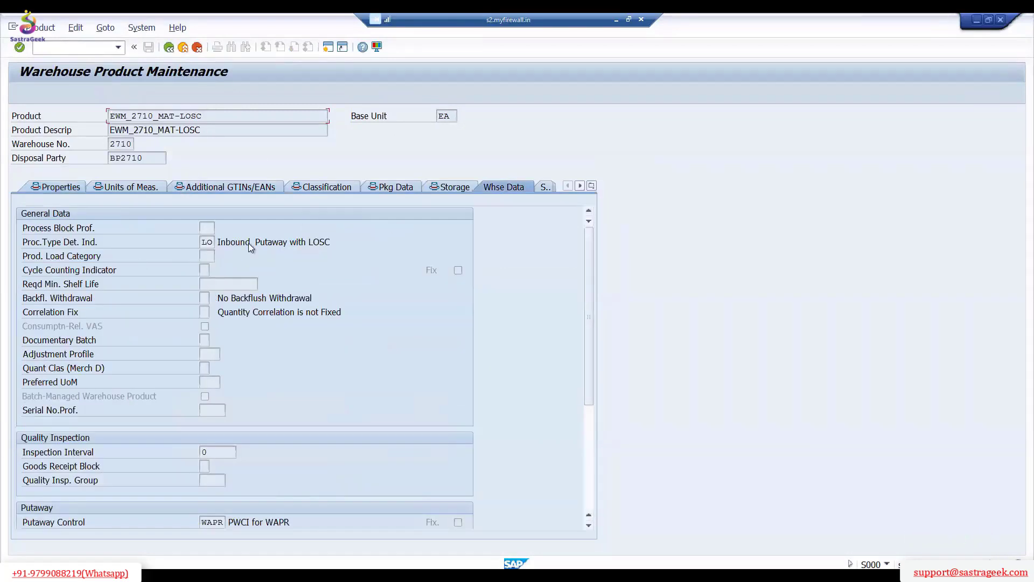
{"action": "left_click_drag", "start_coordinate": [216, 243], "coordinate": [310, 243]}
{"action": "scroll", "coordinate": [347, 244], "scroll_direction": "down", "scroll_amount": 5}
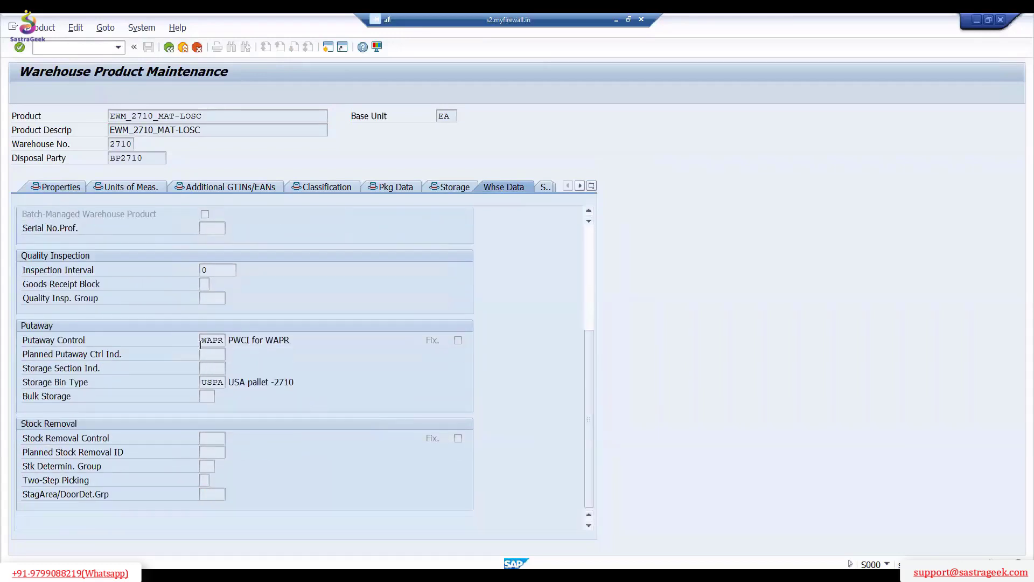
{"action": "double_click", "coordinate": [225, 339]}
{"action": "left_click", "coordinate": [224, 383]}
{"action": "left_click", "coordinate": [170, 49]}
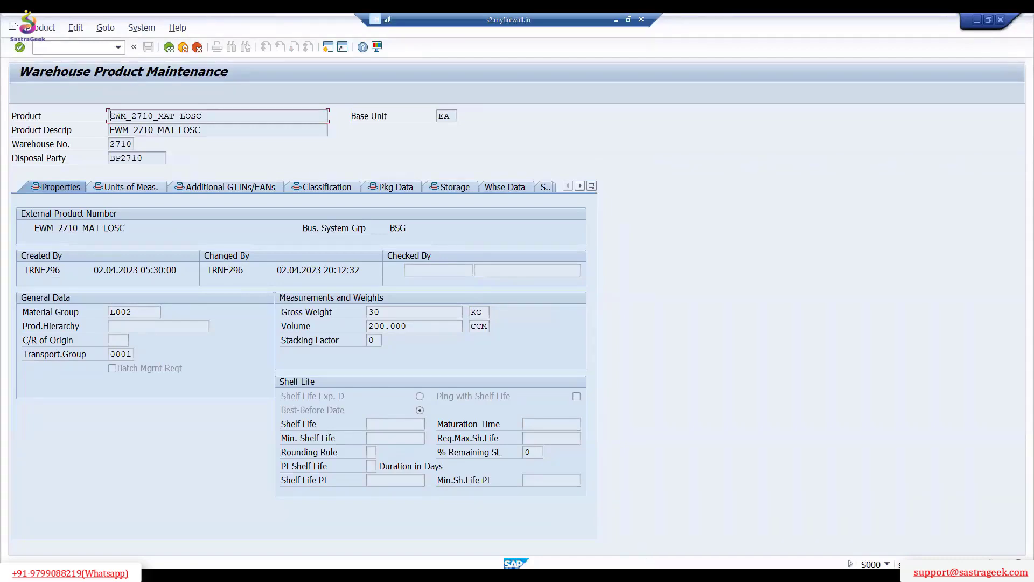
{"action": "left_click", "coordinate": [1000, 20]}
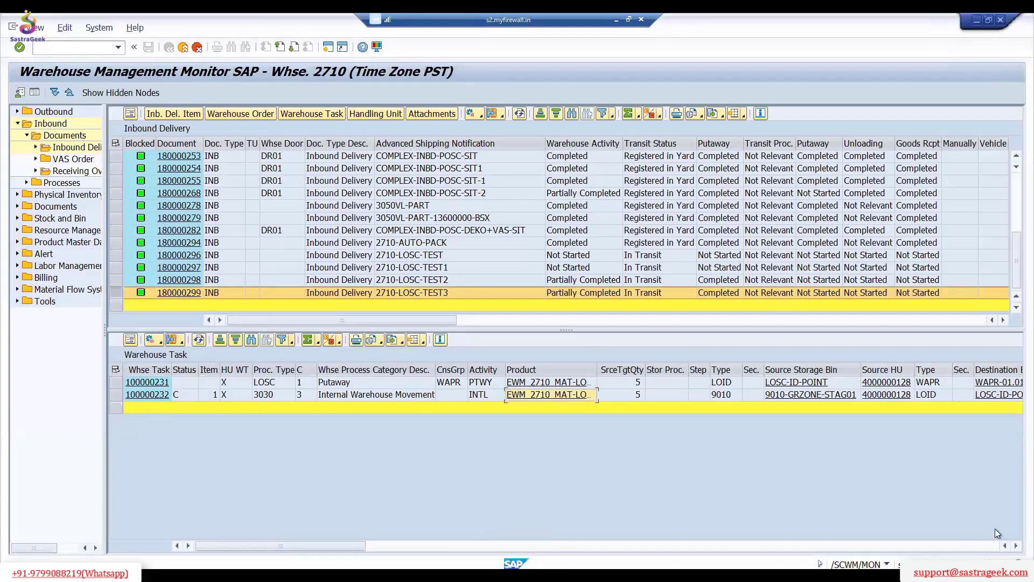
Review the source and destination data of both warehouse tasks, and confirm the putaway task in the background.
{"action": "left_click", "coordinate": [1015, 546]}
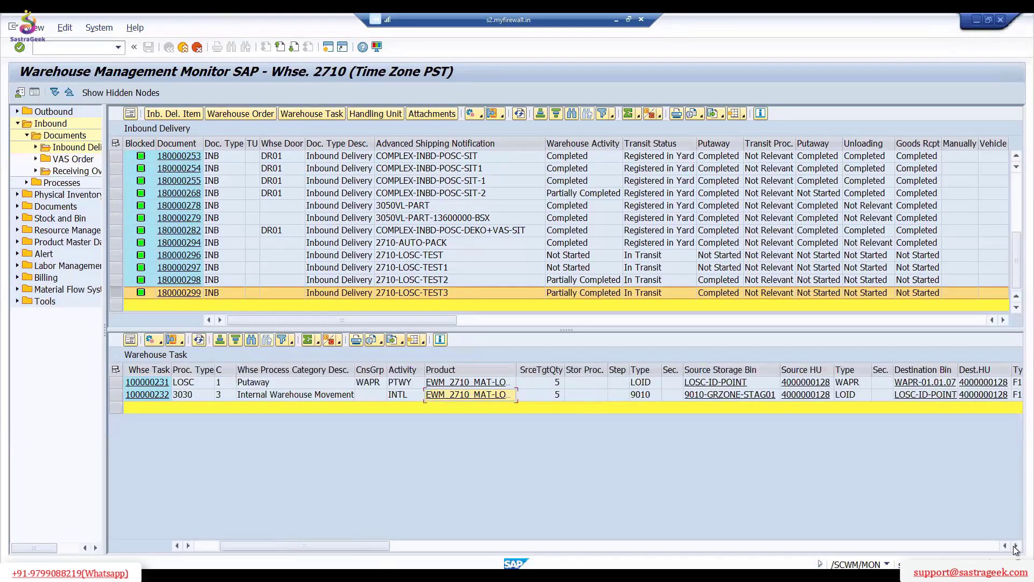
{"action": "left_click", "coordinate": [1015, 546]}
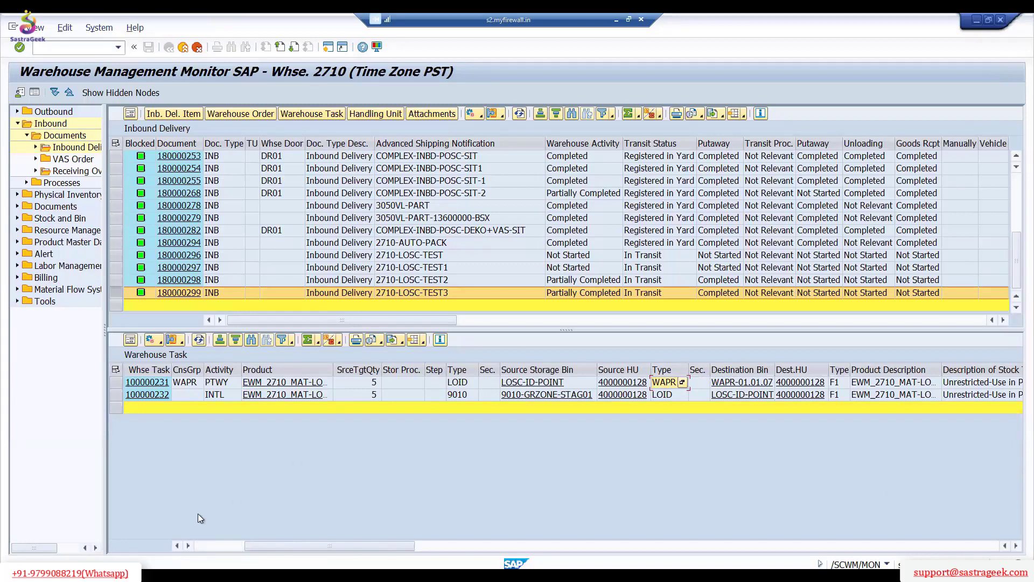
{"action": "left_click", "coordinate": [207, 545]}
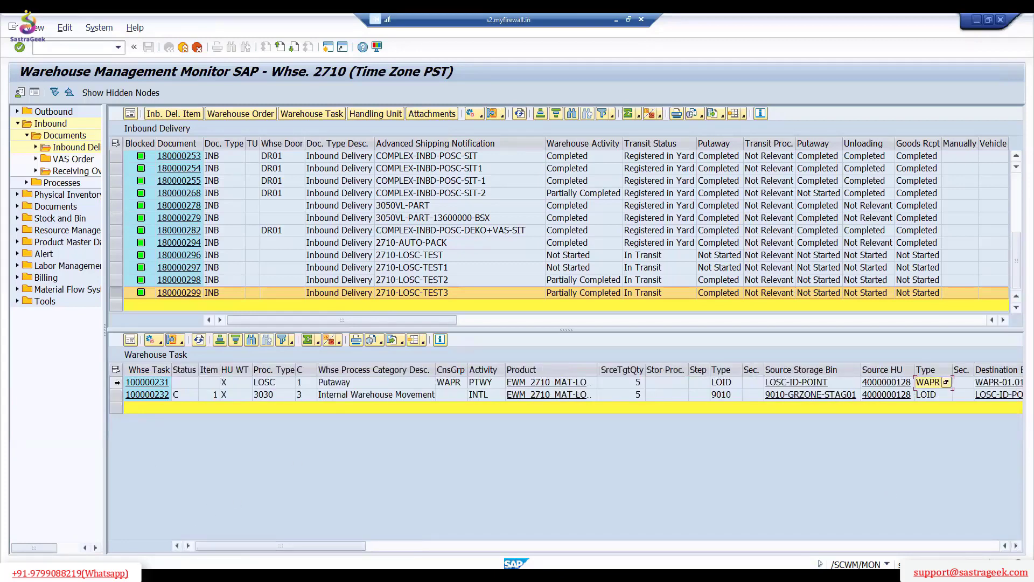
{"action": "left_click", "coordinate": [115, 381]}
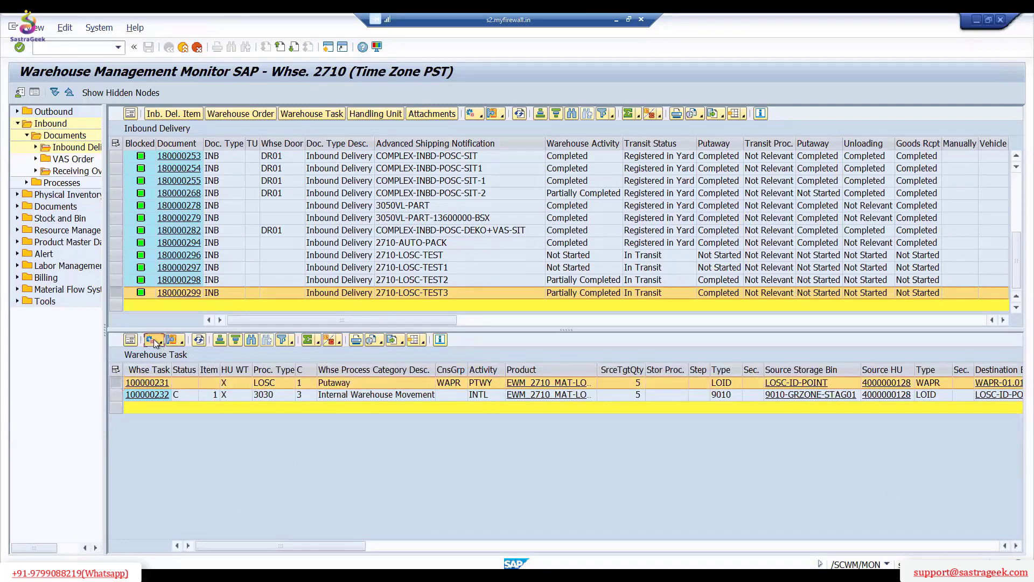
{"action": "left_click", "coordinate": [154, 338]}
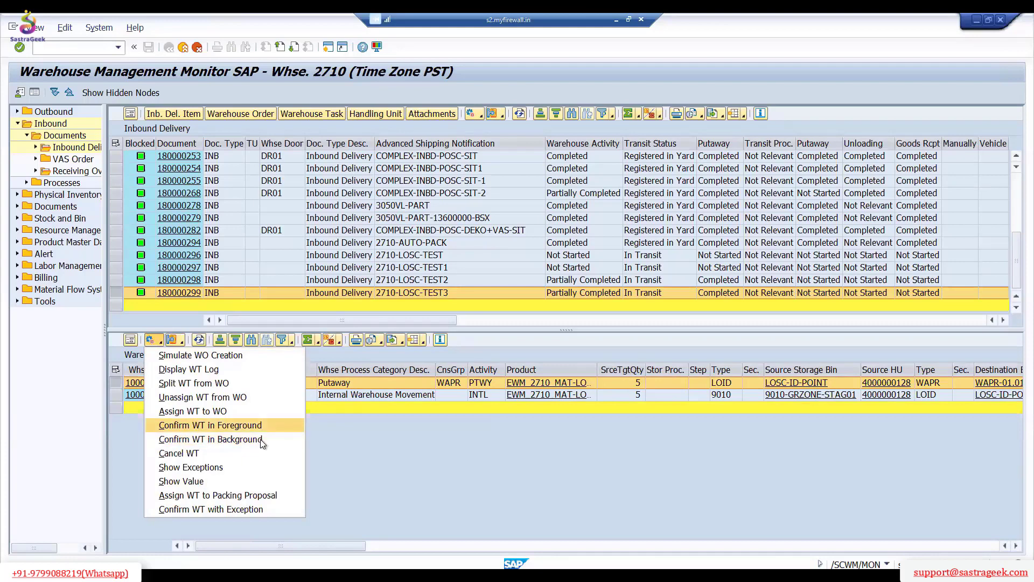
{"action": "left_click", "coordinate": [282, 439]}
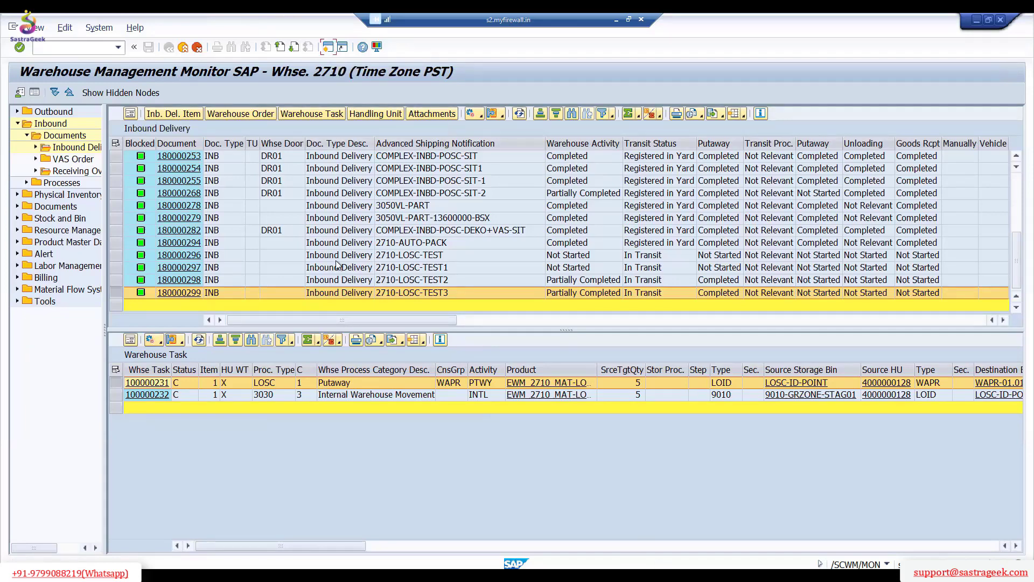
Open the SAP Reference IMG through transaction spro.
{"action": "key", "text": "F3"}
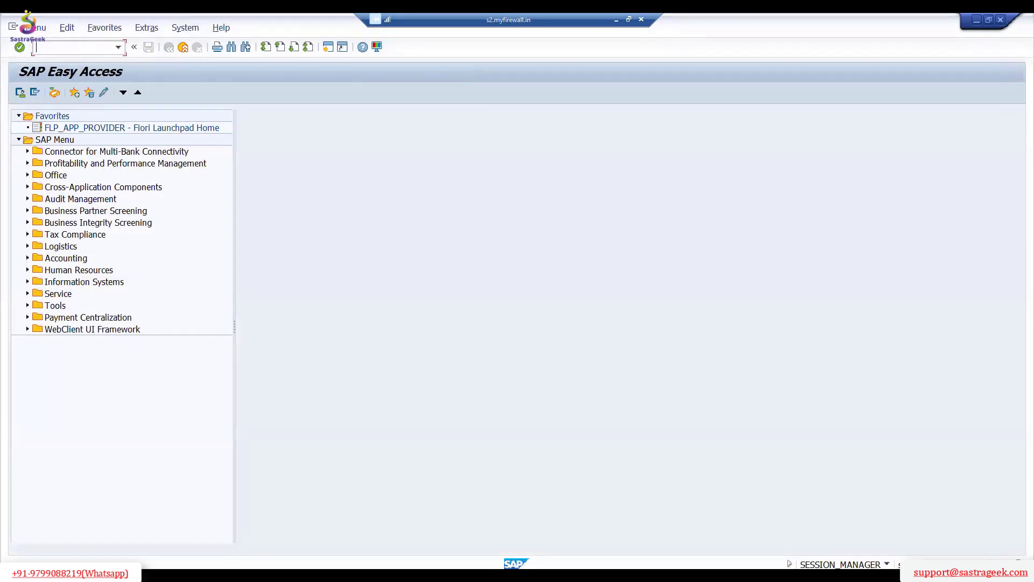
{"action": "type", "text": "spro"}
{"action": "key", "text": "Return"}
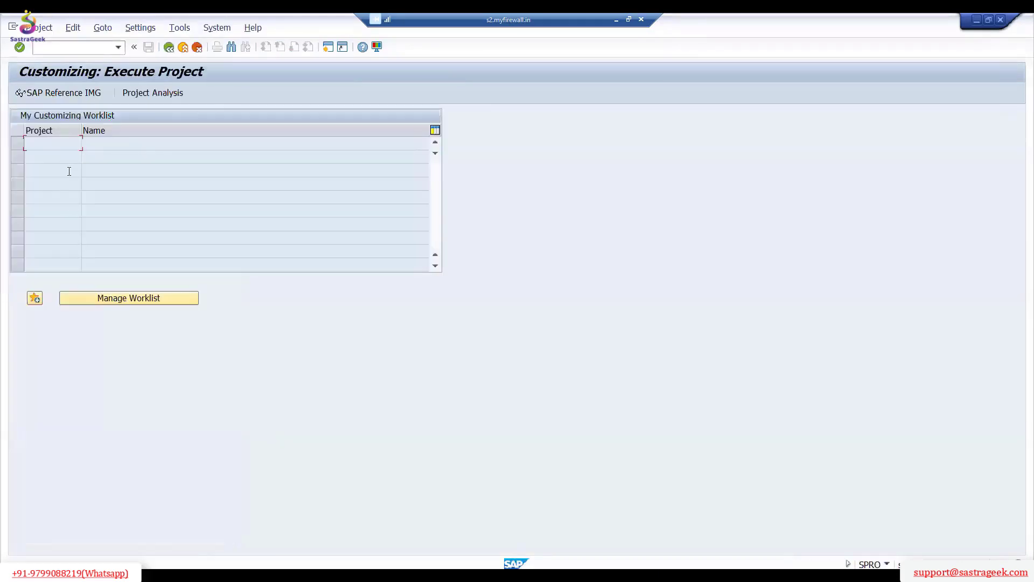
{"action": "left_click", "coordinate": [63, 94]}
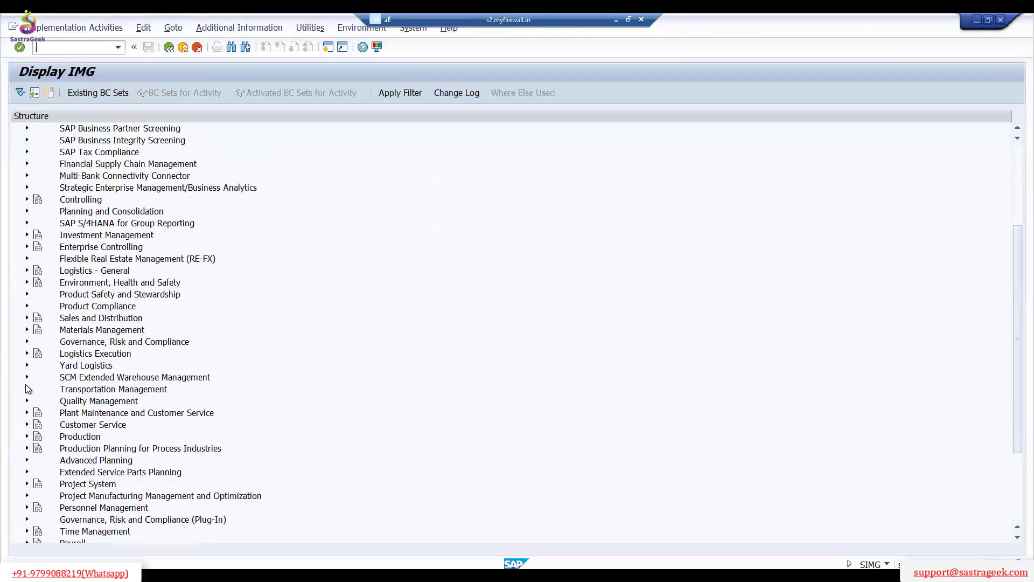
Expand SCM Extended Warehouse Management down to Cross-Process Settings and its Warehouse Task node, and leave the External Storage Process Step view.
{"action": "left_click", "coordinate": [27, 377]}
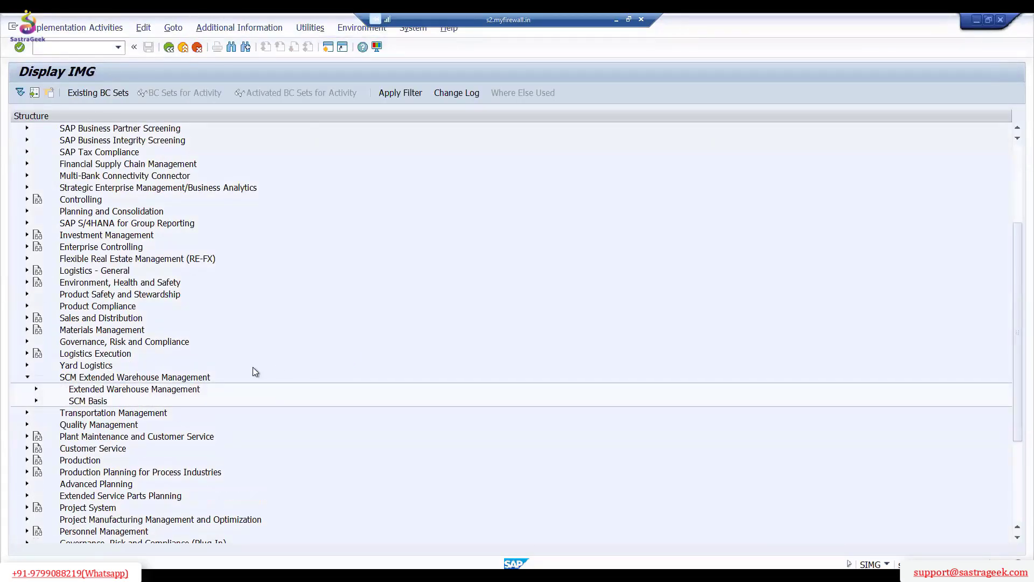
{"action": "scroll", "coordinate": [280, 365], "scroll_direction": "down", "scroll_amount": 2}
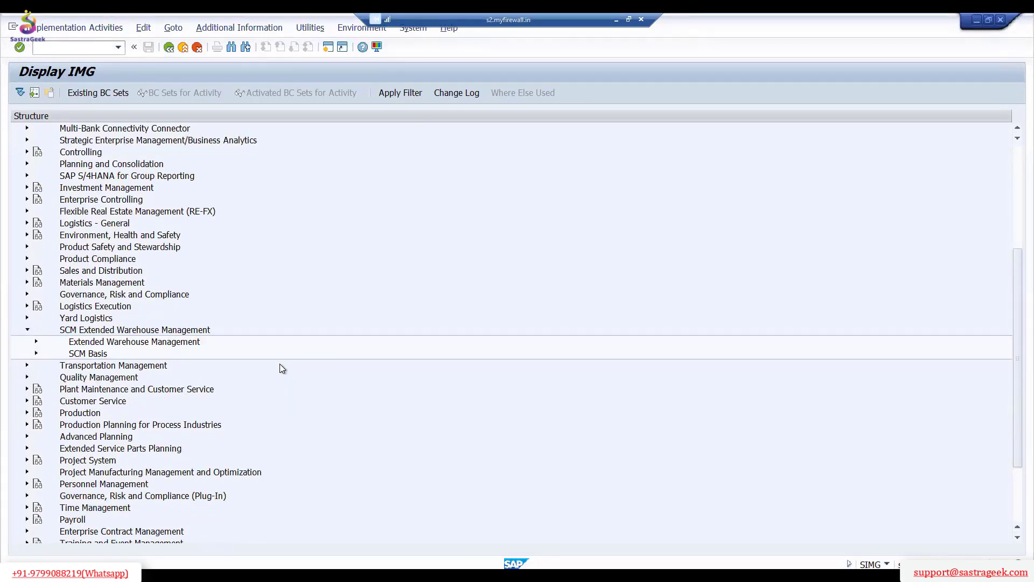
{"action": "left_click", "coordinate": [35, 342]}
{"action": "scroll", "coordinate": [334, 359], "scroll_direction": "down", "scroll_amount": 2}
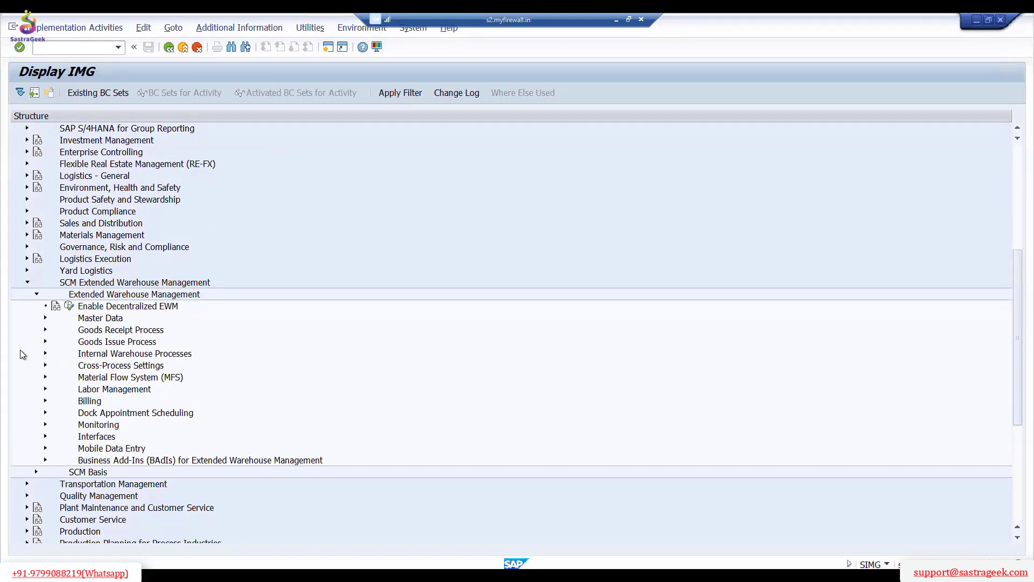
{"action": "left_click", "coordinate": [45, 365]}
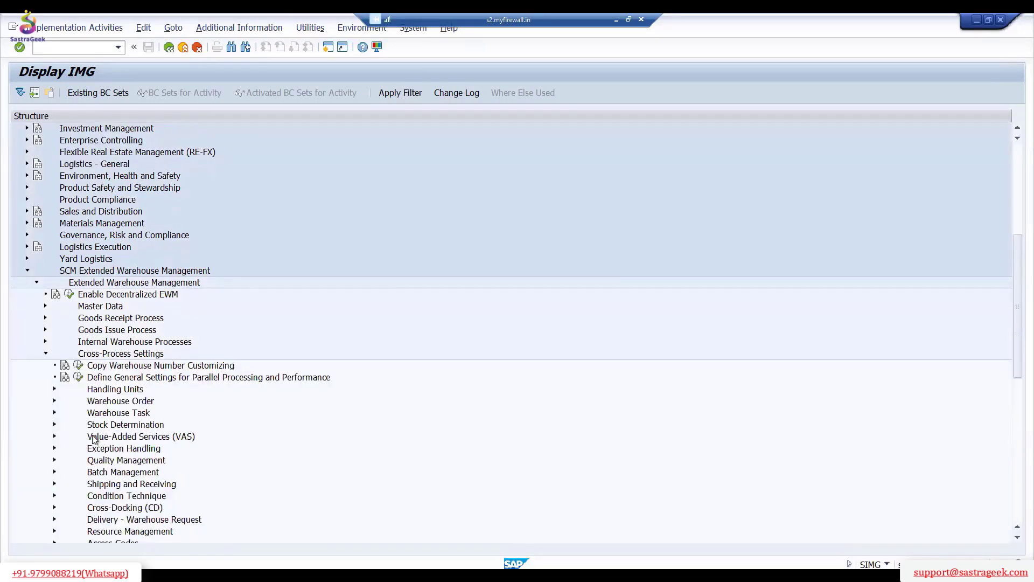
{"action": "left_click", "coordinate": [55, 413]}
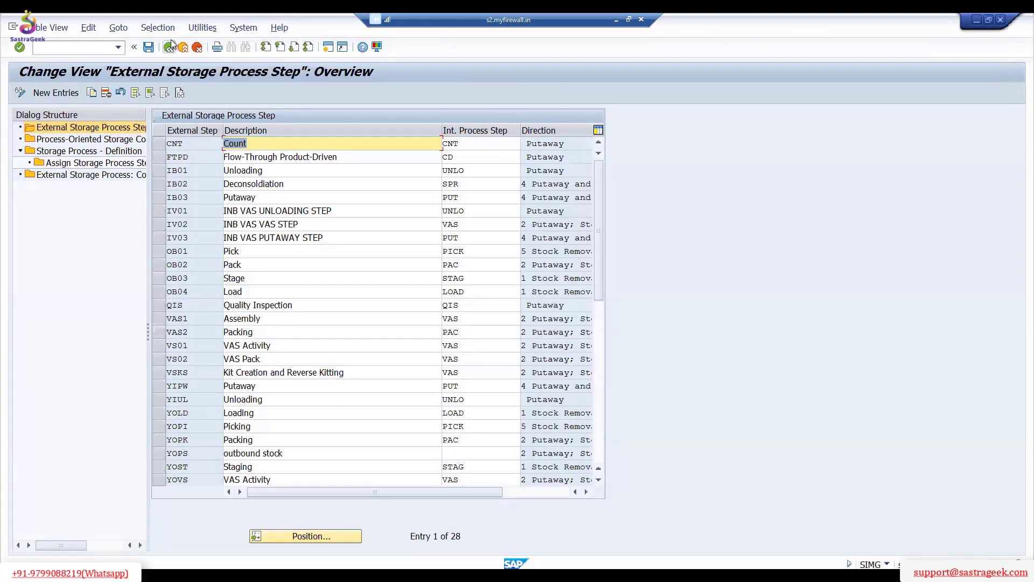
{"action": "left_click", "coordinate": [170, 46]}
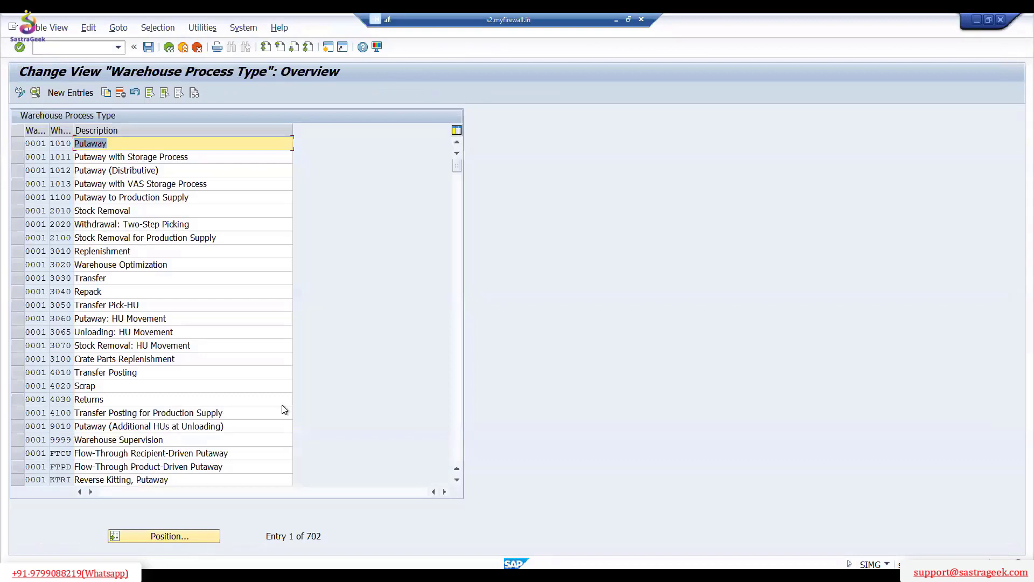
Position the warehouse process type list at warehouse 2710 and open the details of process type LOSC.
{"action": "left_click", "coordinate": [163, 536]}
{"action": "type", "text": "2710"}
{"action": "key", "text": "Tab"}
{"action": "left_click", "coordinate": [213, 245]}
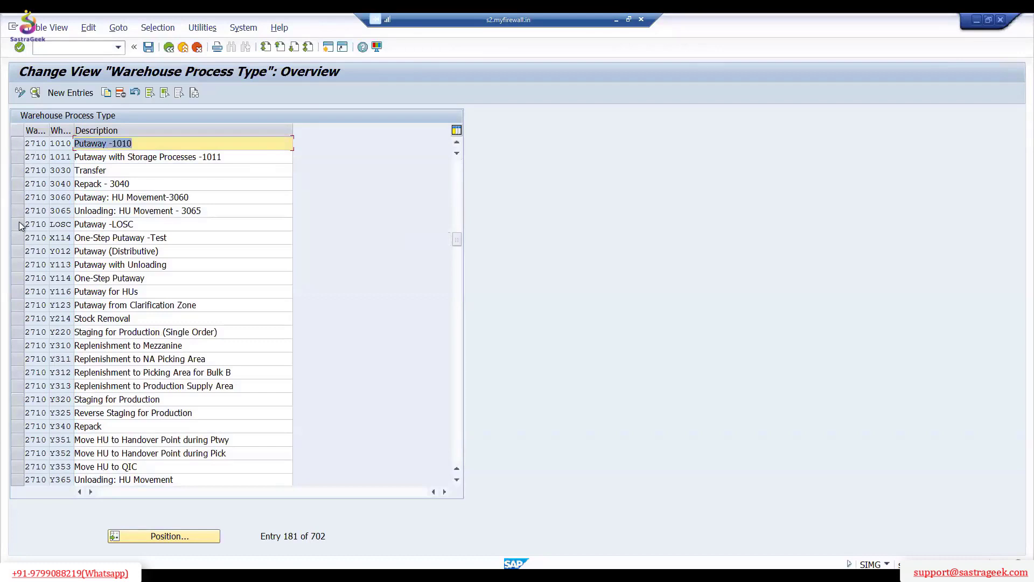
{"action": "left_click", "coordinate": [17, 225]}
{"action": "key", "text": "ctrl+shift+F2"}
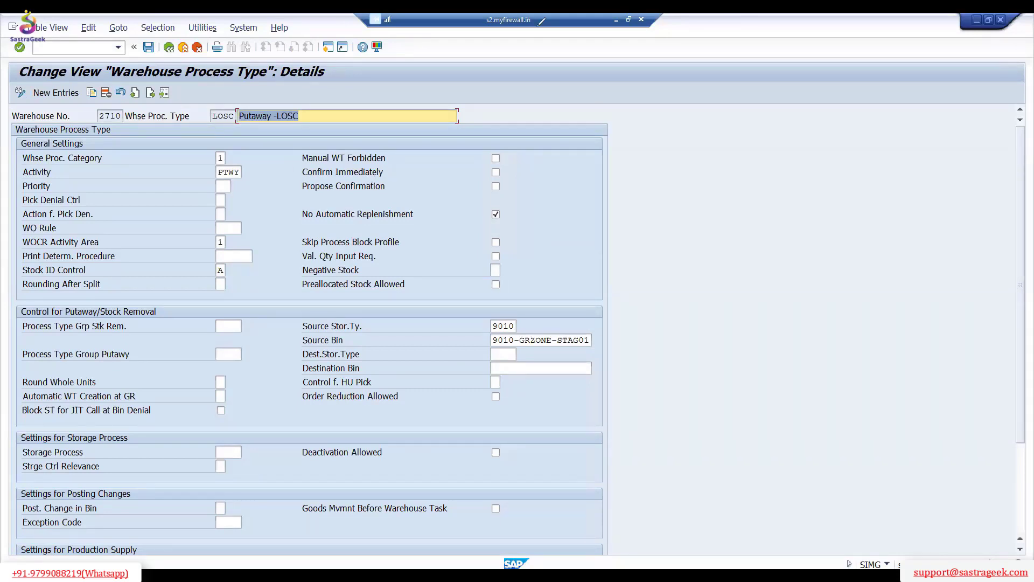
Mark the source and destination settings and circle the Storage Process field with screen annotations, and clear them.
{"action": "left_click_drag", "start_coordinate": [593, 301], "coordinate": [607, 382]}
{"action": "mouse_move", "coordinate": [243, 425]}
{"action": "left_mouse_down"}
{"action": "mouse_move", "coordinate": [212, 454]}
{"action": "mouse_move", "coordinate": [239, 426]}
{"action": "left_mouse_up"}
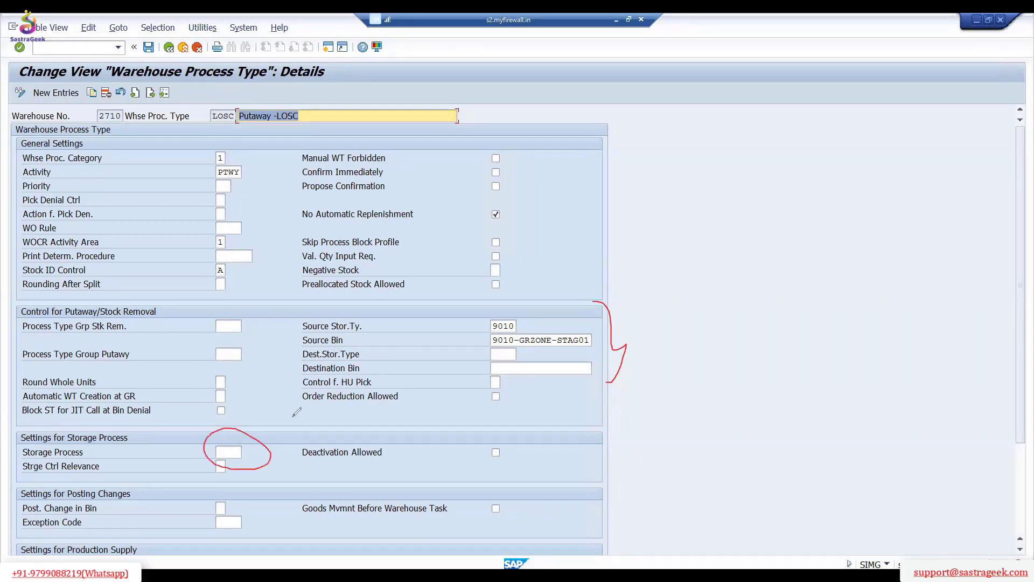
{"action": "key", "text": "Escape"}
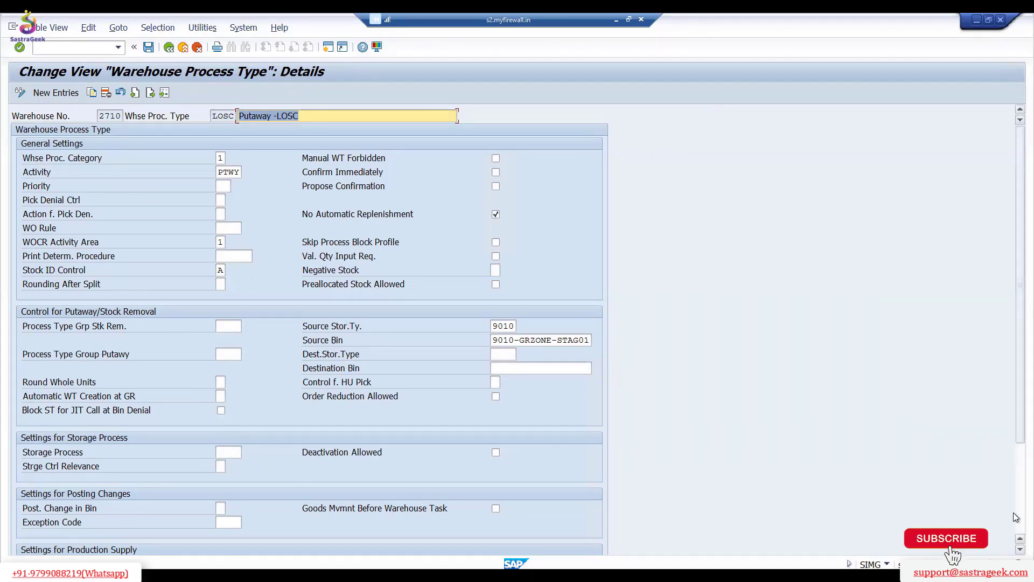
Annotate the Select HU w/o Storage Process option under the warehouse request settings, handwrite HU WT and P WT beside it, and clear the annotations.
{"action": "scroll", "coordinate": [524, 496], "scroll_direction": "down", "scroll_amount": 3}
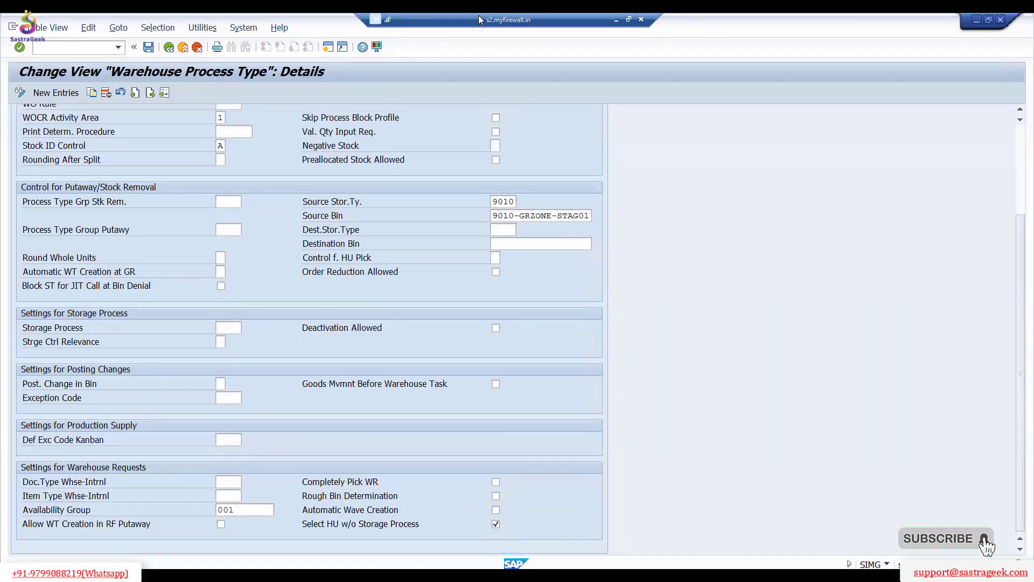
{"action": "key", "text": "ctrl+2"}
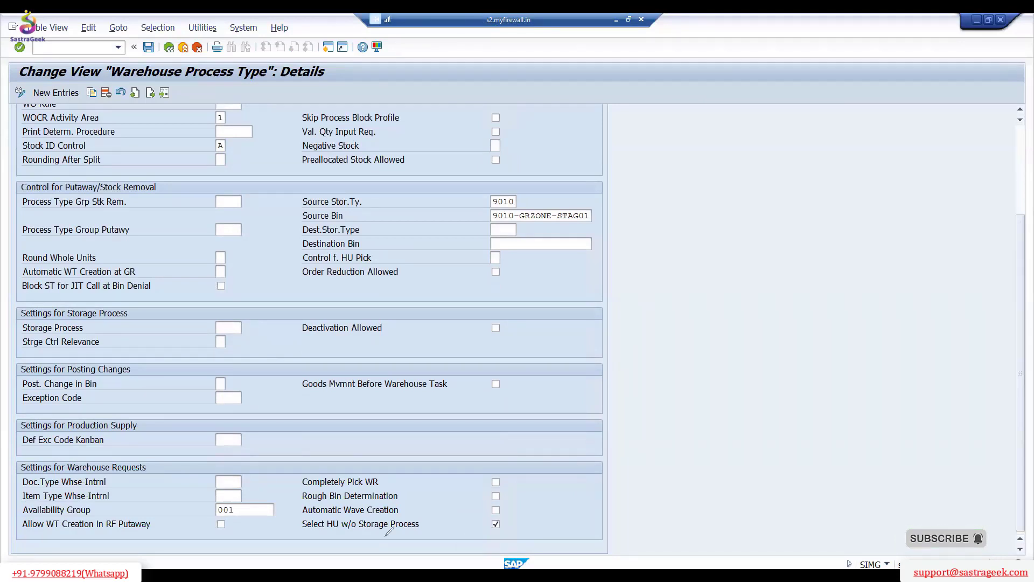
{"action": "left_click_drag", "start_coordinate": [378, 537], "coordinate": [478, 538]}
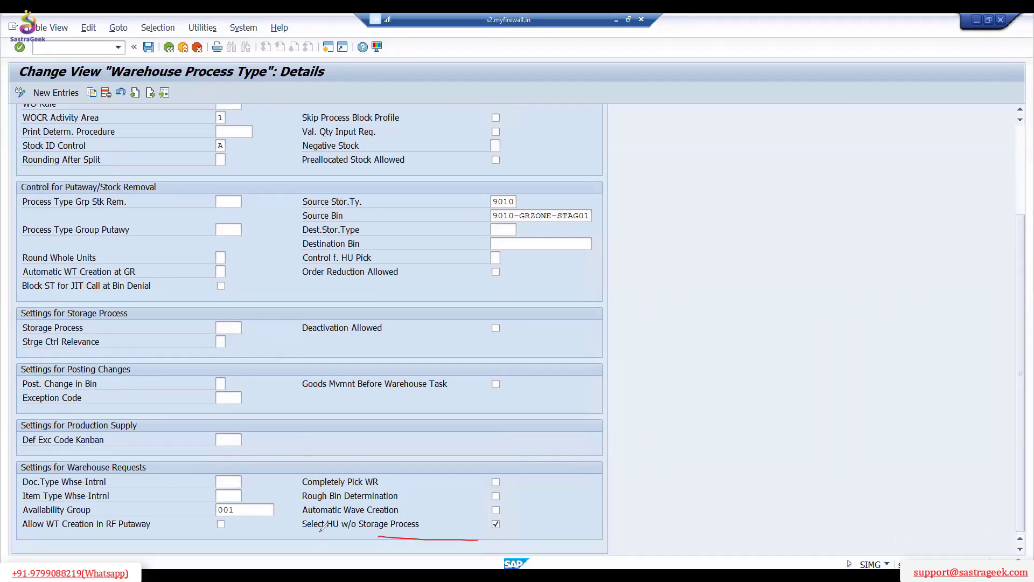
{"action": "left_click_drag", "start_coordinate": [321, 533], "coordinate": [338, 533]}
{"action": "mouse_move", "coordinate": [607, 437]}
{"action": "left_mouse_down"}
{"action": "mouse_move", "coordinate": [609, 461]}
{"action": "mouse_move", "coordinate": [681, 413]}
{"action": "mouse_move", "coordinate": [732, 400]}
{"action": "mouse_move", "coordinate": [723, 439]}
{"action": "left_mouse_up"}
{"action": "mouse_move", "coordinate": [465, 522]}
{"action": "left_mouse_down"}
{"action": "mouse_move", "coordinate": [543, 531]}
{"action": "mouse_move", "coordinate": [472, 555]}
{"action": "left_mouse_up"}
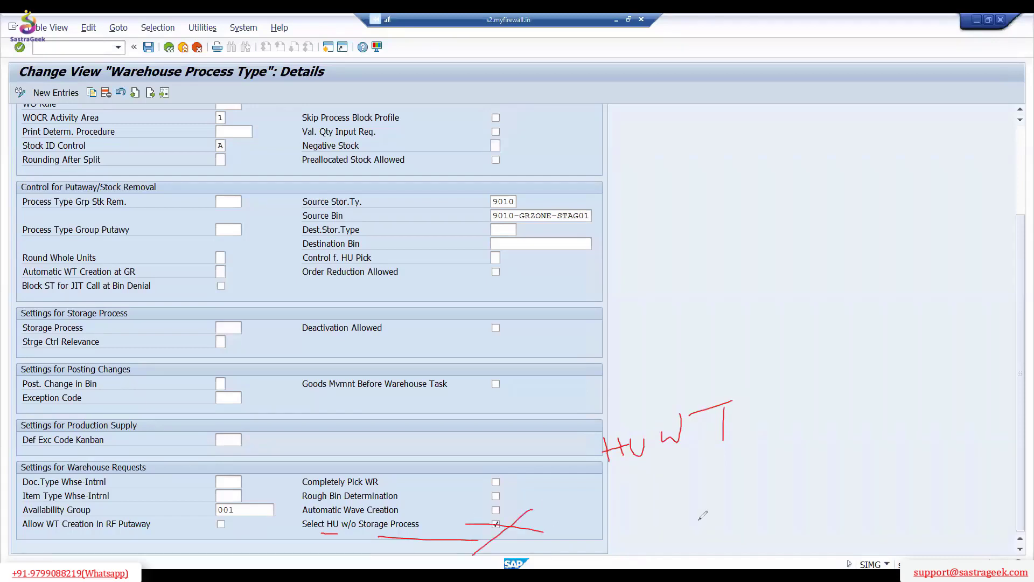
{"action": "left_click_drag", "start_coordinate": [650, 505], "coordinate": [709, 484]}
{"action": "left_click_drag", "start_coordinate": [701, 489], "coordinate": [700, 531]}
{"action": "mouse_move", "coordinate": [609, 545]}
{"action": "left_mouse_down"}
{"action": "mouse_move", "coordinate": [607, 518]}
{"action": "mouse_move", "coordinate": [607, 533]}
{"action": "left_mouse_up"}
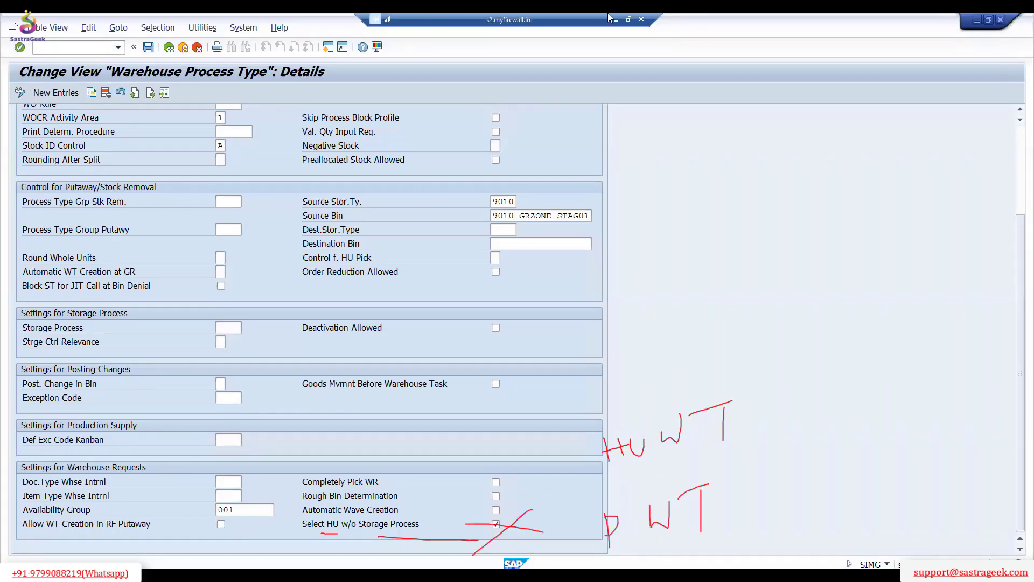
{"action": "key", "text": "Escape"}
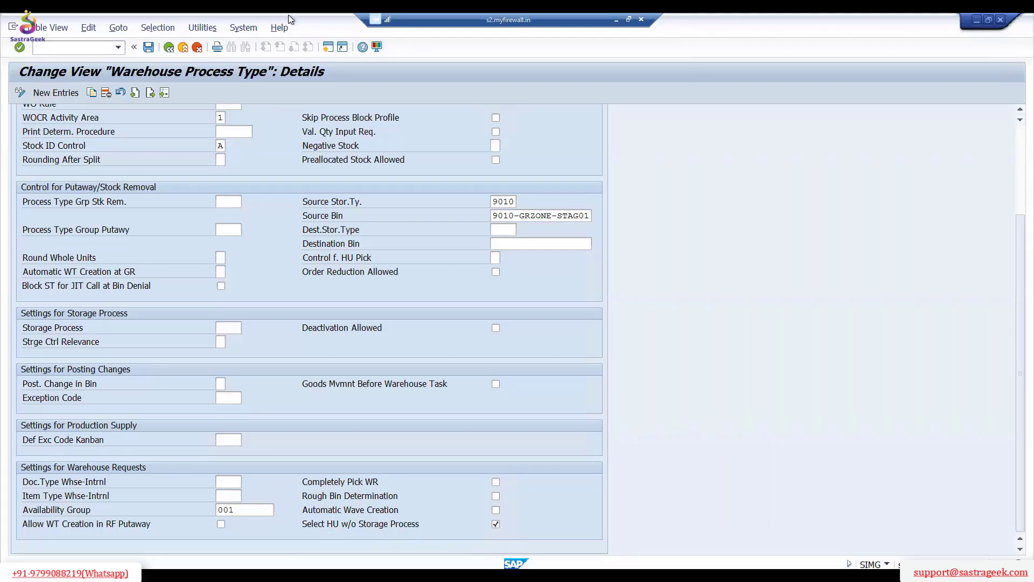
Leave the LOSC process type details and the warehouse process type list, returning to the IMG structure.
{"action": "scroll", "coordinate": [695, 79], "scroll_direction": "up", "scroll_amount": 5}
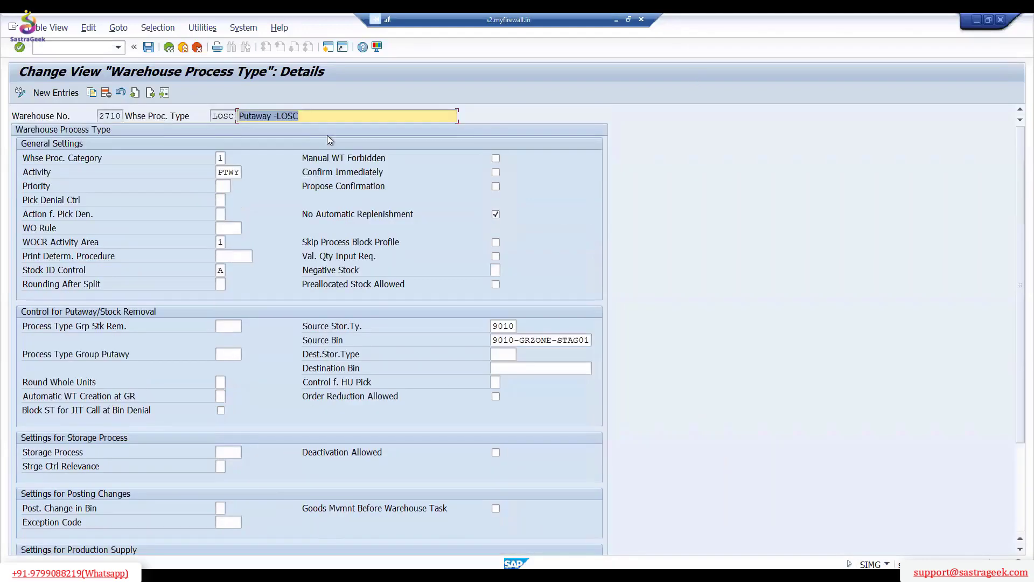
{"action": "left_click", "coordinate": [168, 47]}
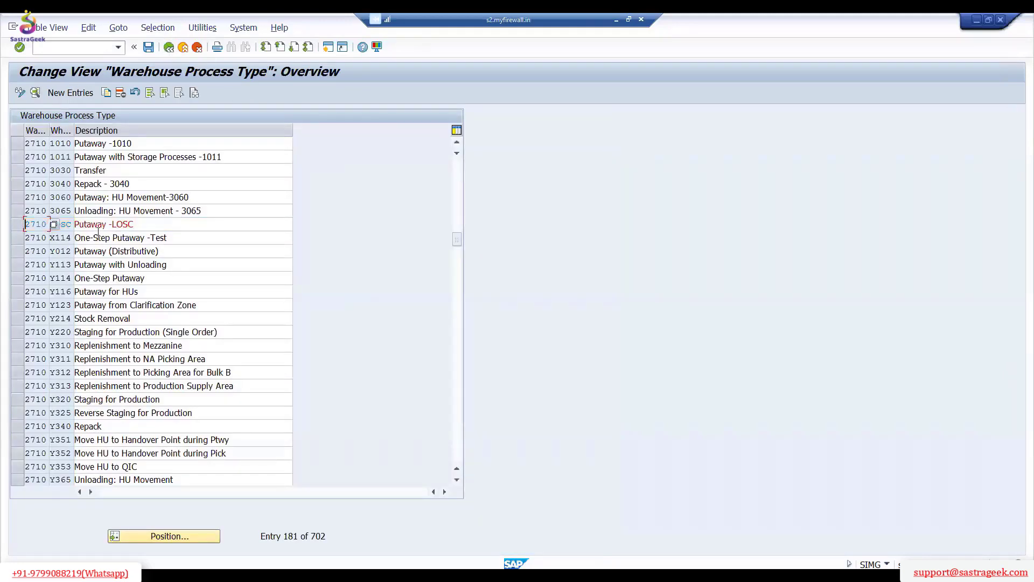
{"action": "left_click", "coordinate": [169, 48]}
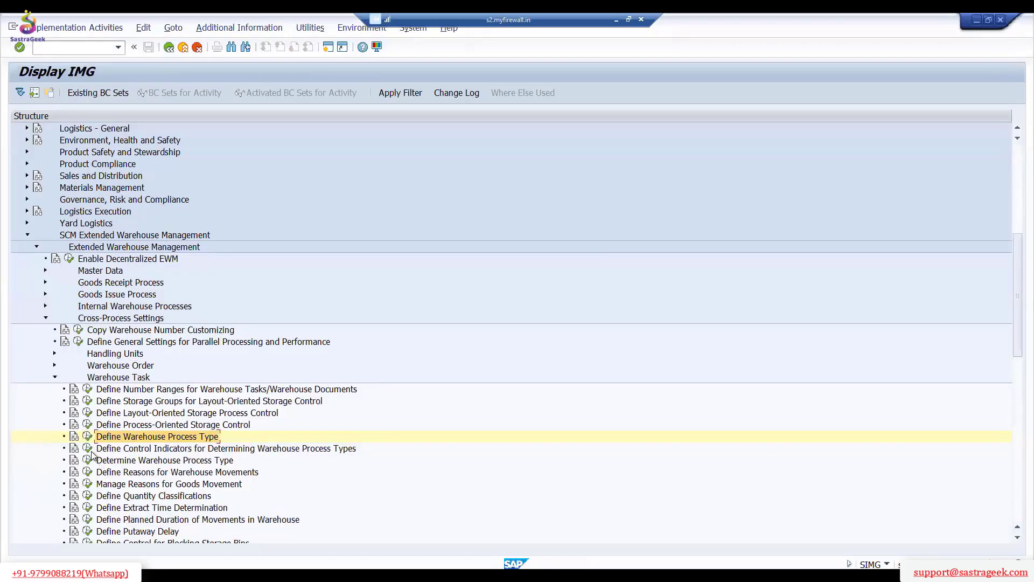
Open the control indicators for determining warehouse process types, mark the 3710 LOSC WPT PWTY entry, and leave the view.
{"action": "left_click", "coordinate": [87, 437]}
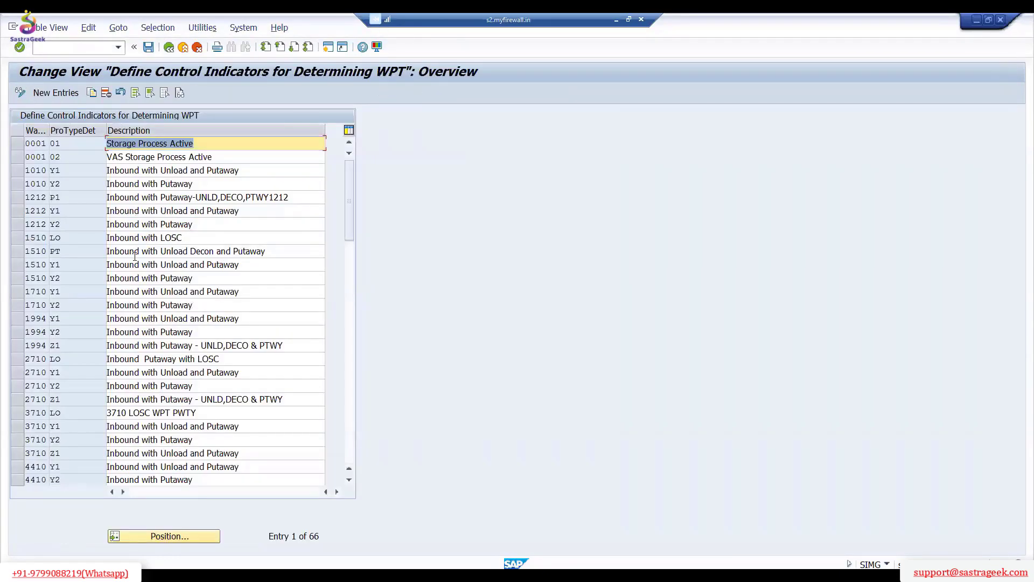
{"action": "left_click", "coordinate": [167, 539]}
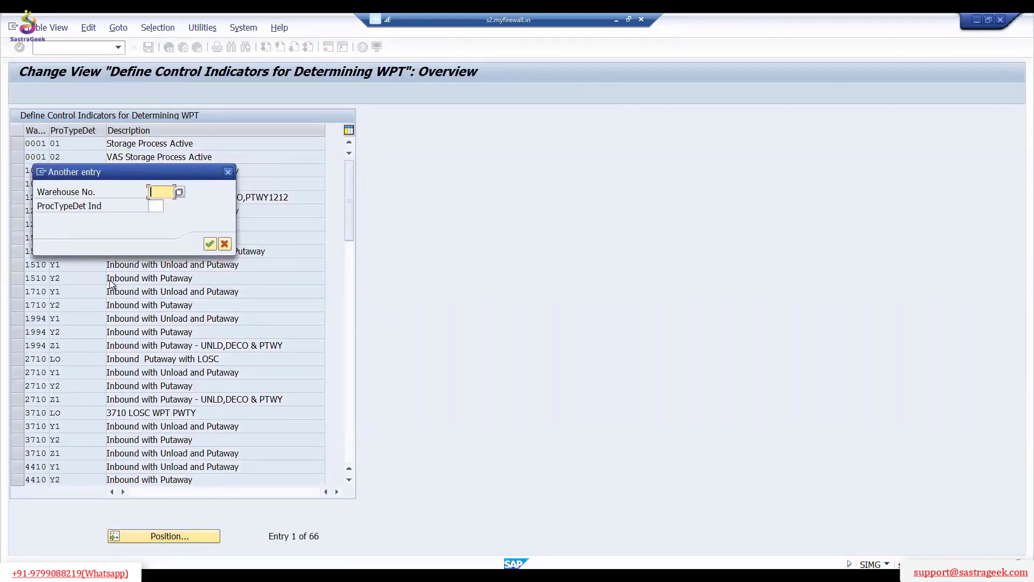
{"action": "left_click", "coordinate": [227, 172]}
{"action": "left_click", "coordinate": [50, 413]}
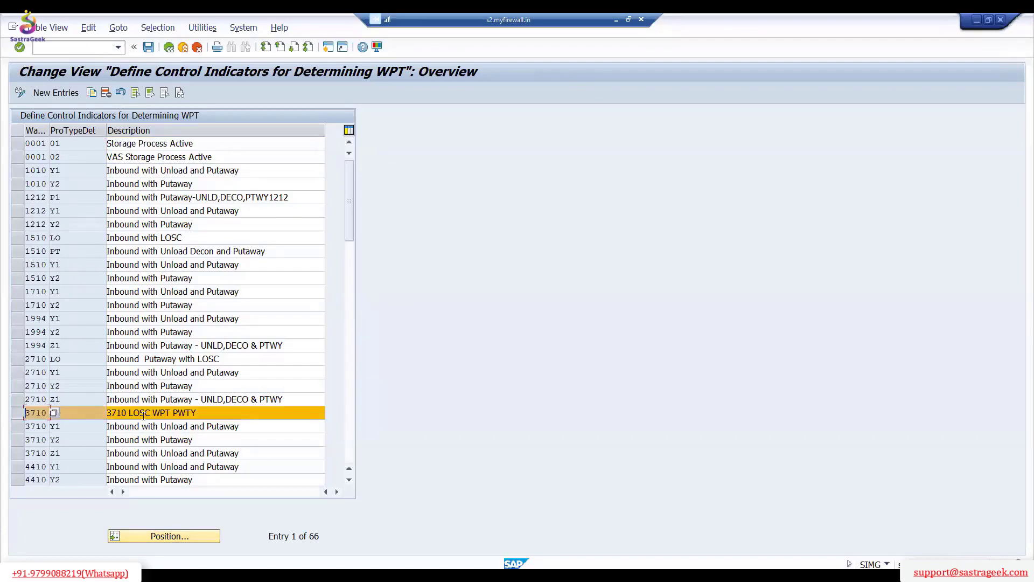
{"action": "left_click", "coordinate": [59, 412]}
{"action": "left_click", "coordinate": [169, 47]}
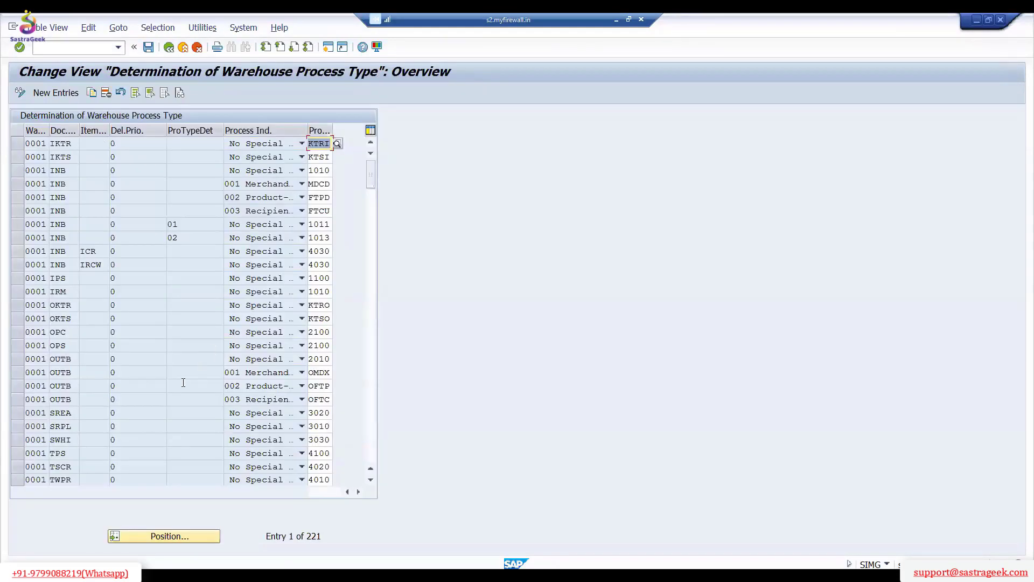
Position the warehouse process type determination list at warehouse 2710 and select its INB, IDLV entry with indicator LO.
{"action": "left_click", "coordinate": [193, 539]}
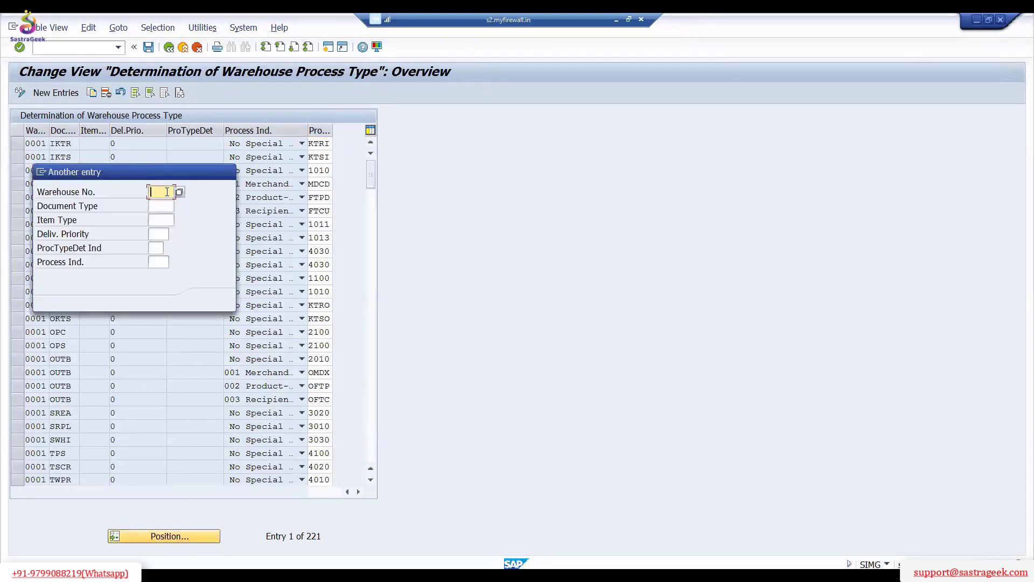
{"action": "type", "text": "2710"}
{"action": "key", "text": "Tab"}
{"action": "left_click", "coordinate": [209, 299]}
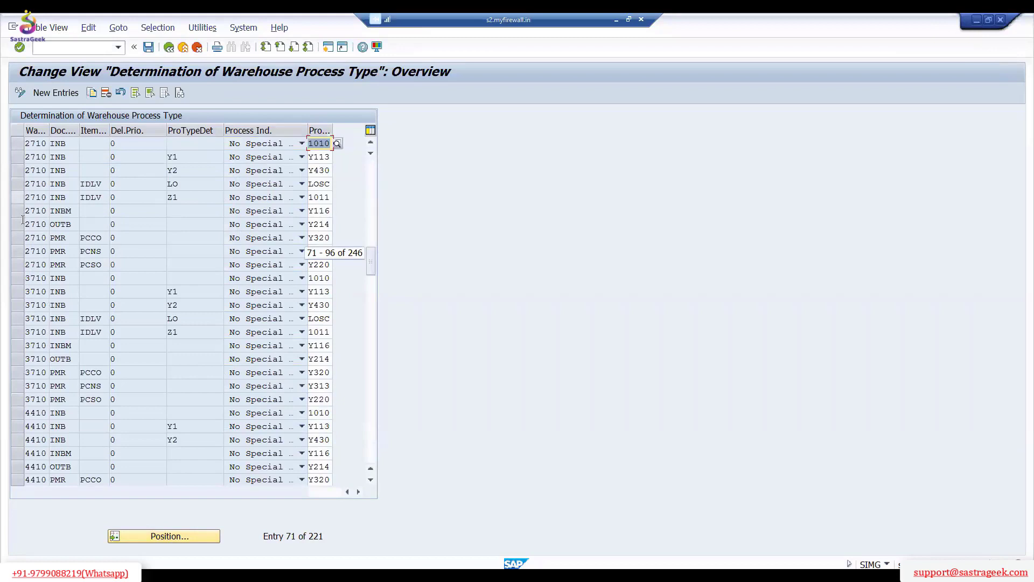
{"action": "left_click", "coordinate": [18, 183]}
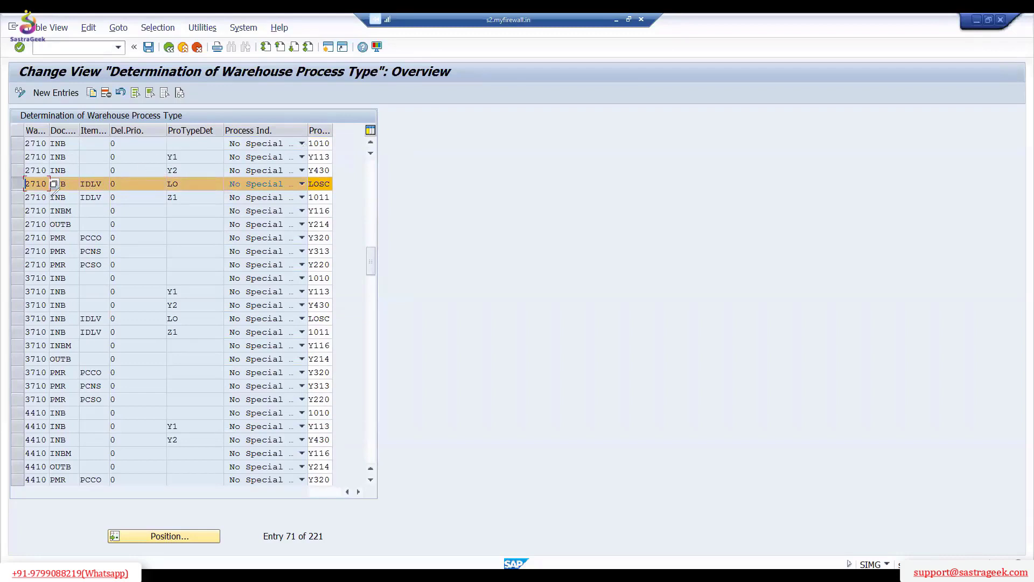
Annotate the 2710 INB entries, underlining indicators LO and Z1 and process types LOSC and 1011, and clear the annotations.
{"action": "mouse_move", "coordinate": [25, 203]}
{"action": "left_mouse_down"}
{"action": "mouse_move", "coordinate": [102, 204]}
{"action": "mouse_move", "coordinate": [98, 192]}
{"action": "left_mouse_up"}
{"action": "left_click_drag", "start_coordinate": [169, 205], "coordinate": [179, 206]}
{"action": "left_click_drag", "start_coordinate": [310, 201], "coordinate": [326, 200]}
{"action": "left_click_drag", "start_coordinate": [314, 189], "coordinate": [334, 191]}
{"action": "left_click_drag", "start_coordinate": [194, 183], "coordinate": [188, 213]}
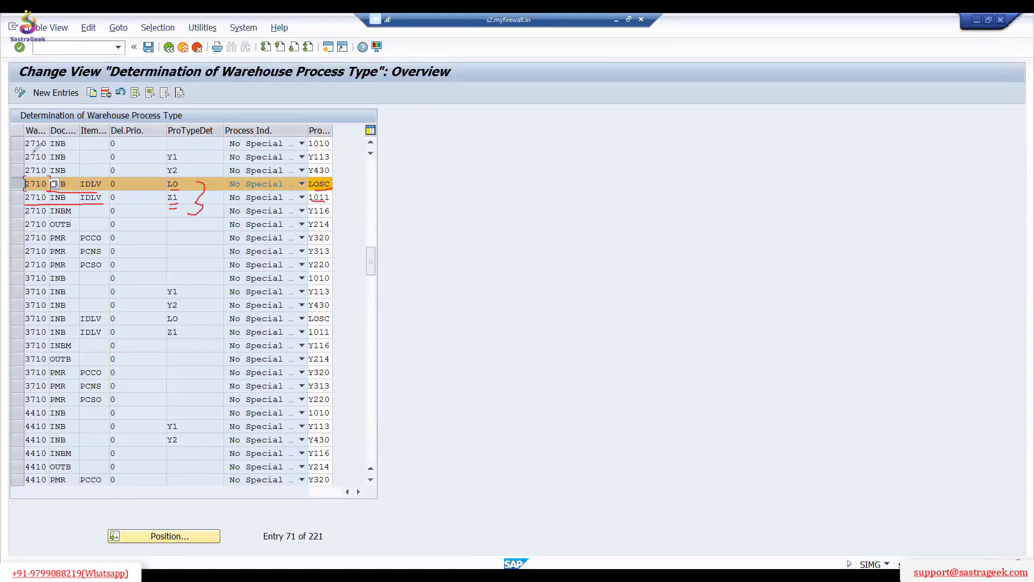
{"action": "left_click_drag", "start_coordinate": [79, 156], "coordinate": [17, 153]}
{"action": "left_click_drag", "start_coordinate": [305, 155], "coordinate": [328, 151]}
{"action": "key", "text": "e"}
Leave the warehouse process type determination view and collapse the Warehouse Task node in the IMG.
{"action": "left_click", "coordinate": [169, 49]}
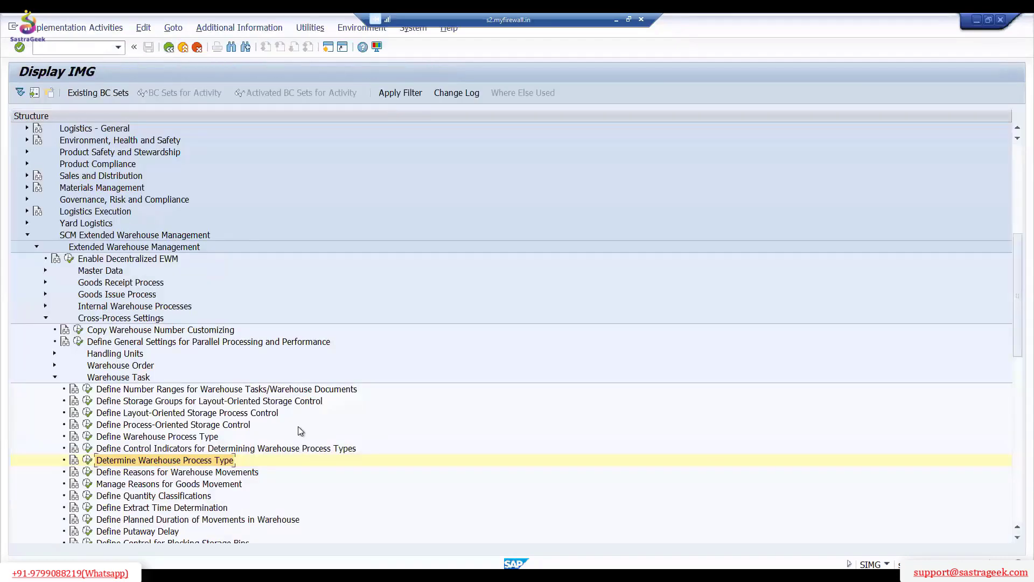
{"action": "scroll", "coordinate": [54, 323], "scroll_direction": "down", "scroll_amount": 3}
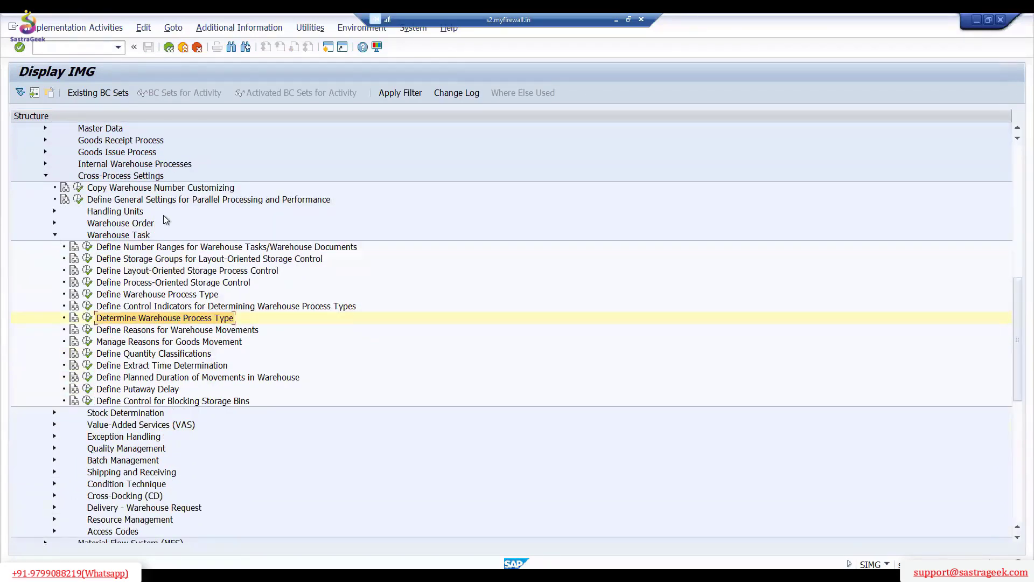
{"action": "left_click", "coordinate": [55, 235]}
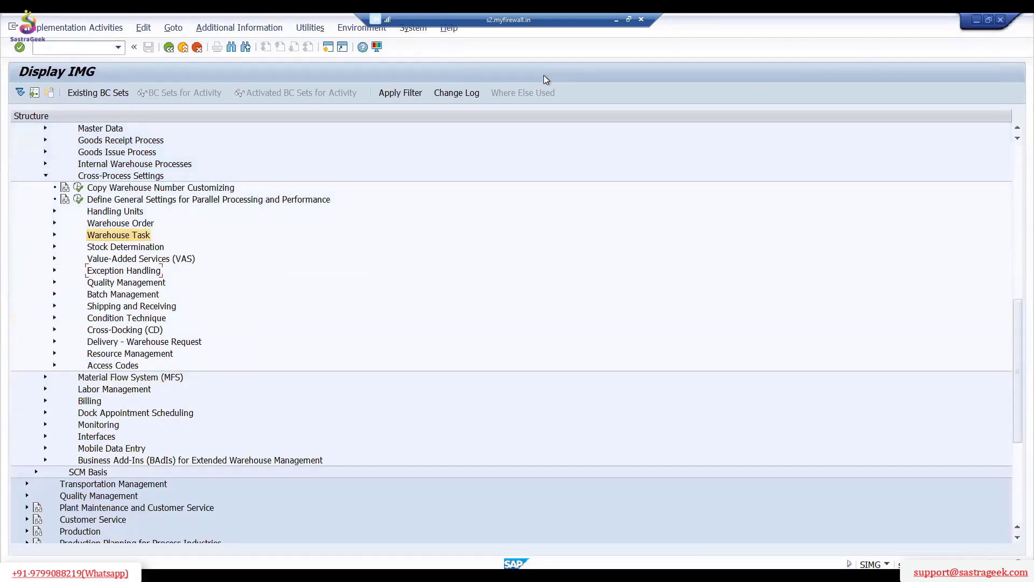
Switch to the WAREHOUSE-LAYOUT workbook in Excel and tick the inbound staging area, reserved high racks, mezzanine area and high racks with annotations.
{"action": "key", "text": "alt+Tab"}
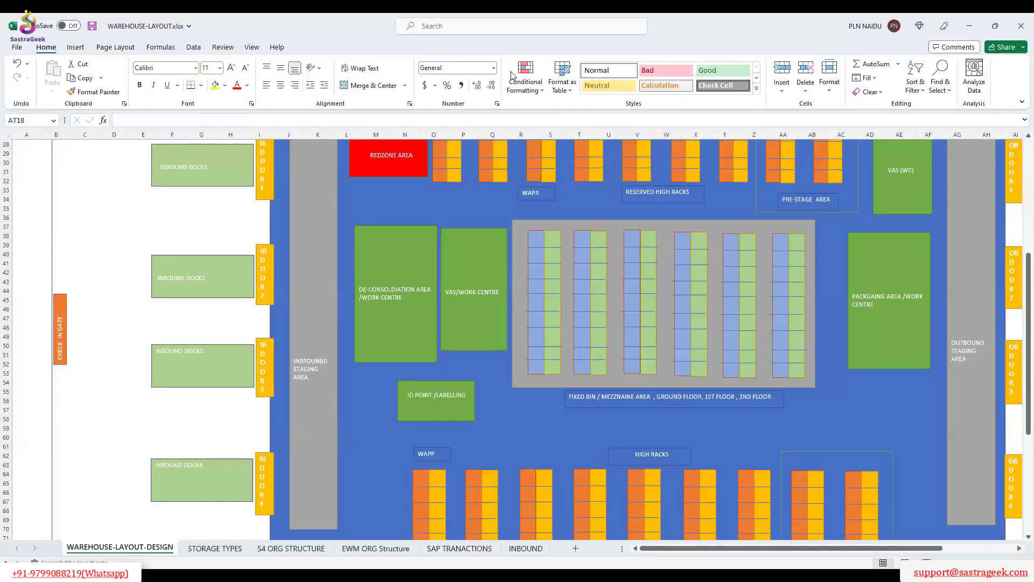
{"action": "left_click_drag", "start_coordinate": [308, 258], "coordinate": [339, 236]}
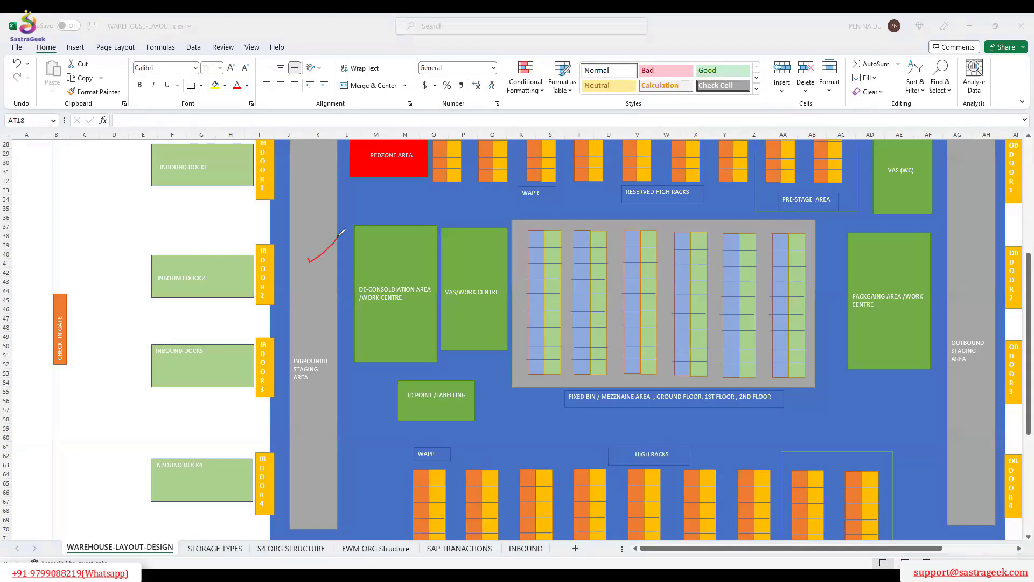
{"action": "left_click_drag", "start_coordinate": [533, 160], "coordinate": [592, 156]}
{"action": "left_click_drag", "start_coordinate": [577, 325], "coordinate": [611, 321]}
{"action": "left_click_drag", "start_coordinate": [549, 488], "coordinate": [595, 478]}
Handwrite notes beside ID Point/Labelling, draw routes from inbound staging through it to the WAPR and mezzanine areas, and clear the annotations.
{"action": "mouse_move", "coordinate": [495, 408]}
{"action": "left_mouse_down"}
{"action": "mouse_move", "coordinate": [494, 419]}
{"action": "mouse_move", "coordinate": [506, 418]}
{"action": "mouse_move", "coordinate": [498, 438]}
{"action": "mouse_move", "coordinate": [516, 441]}
{"action": "mouse_move", "coordinate": [516, 455]}
{"action": "left_mouse_up"}
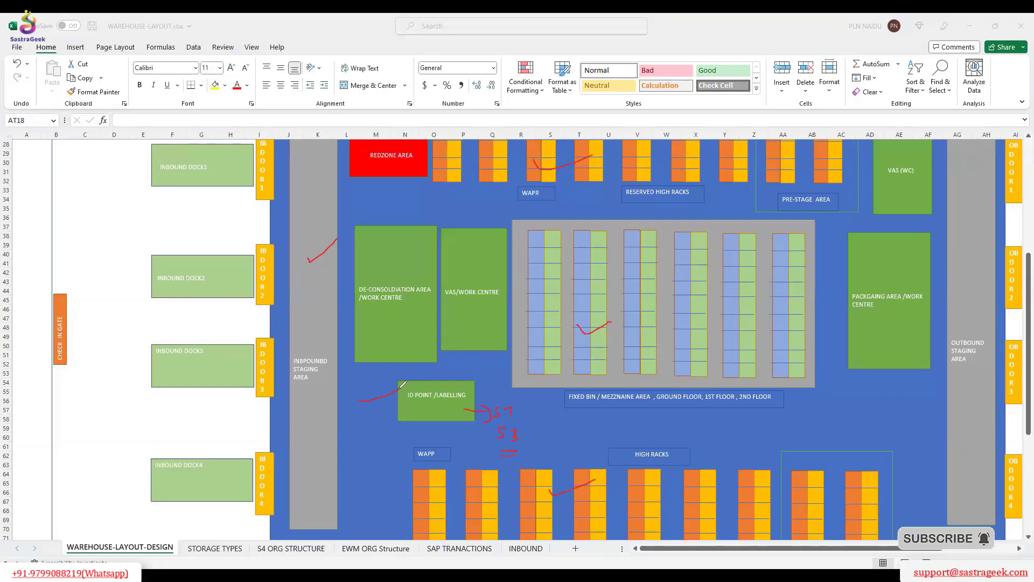
{"action": "left_click_drag", "start_coordinate": [522, 413], "coordinate": [542, 442]}
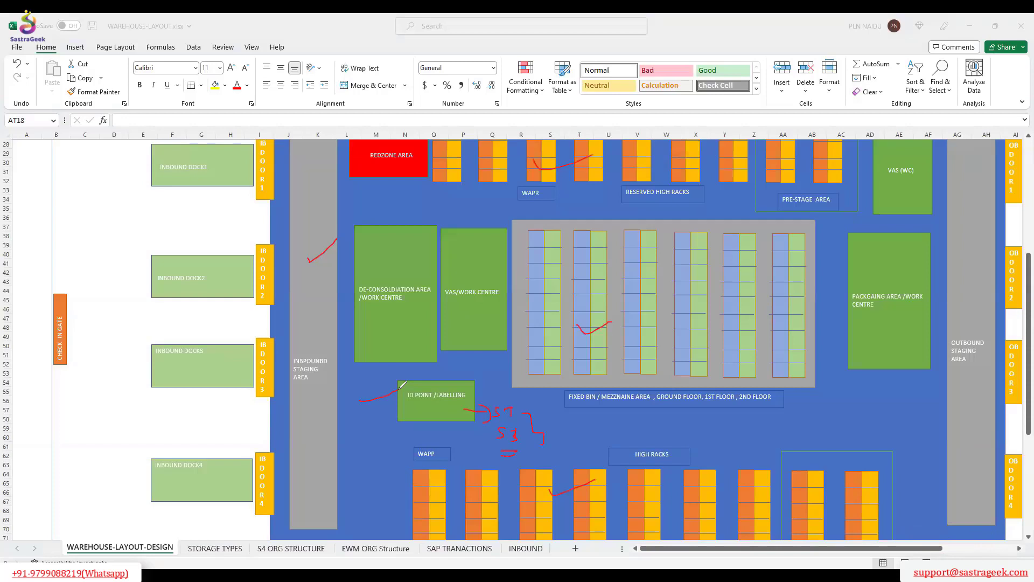
{"action": "mouse_move", "coordinate": [310, 319]}
{"action": "left_mouse_down"}
{"action": "mouse_move", "coordinate": [329, 312]}
{"action": "mouse_move", "coordinate": [325, 322]}
{"action": "mouse_move", "coordinate": [425, 383]}
{"action": "mouse_move", "coordinate": [458, 374]}
{"action": "mouse_move", "coordinate": [516, 191]}
{"action": "left_mouse_up"}
{"action": "left_click_drag", "start_coordinate": [462, 365], "coordinate": [541, 366]}
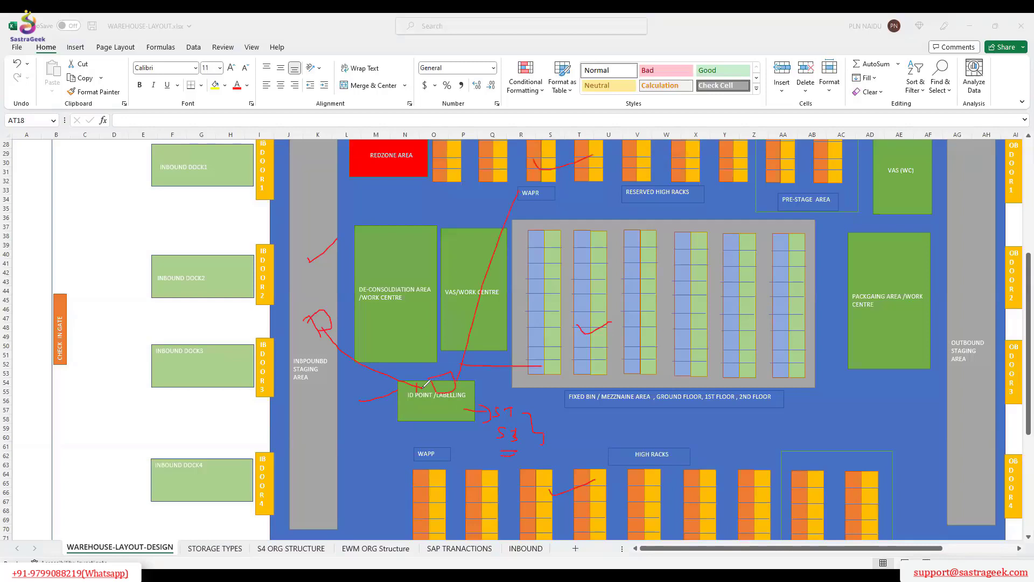
{"action": "key", "text": "e"}
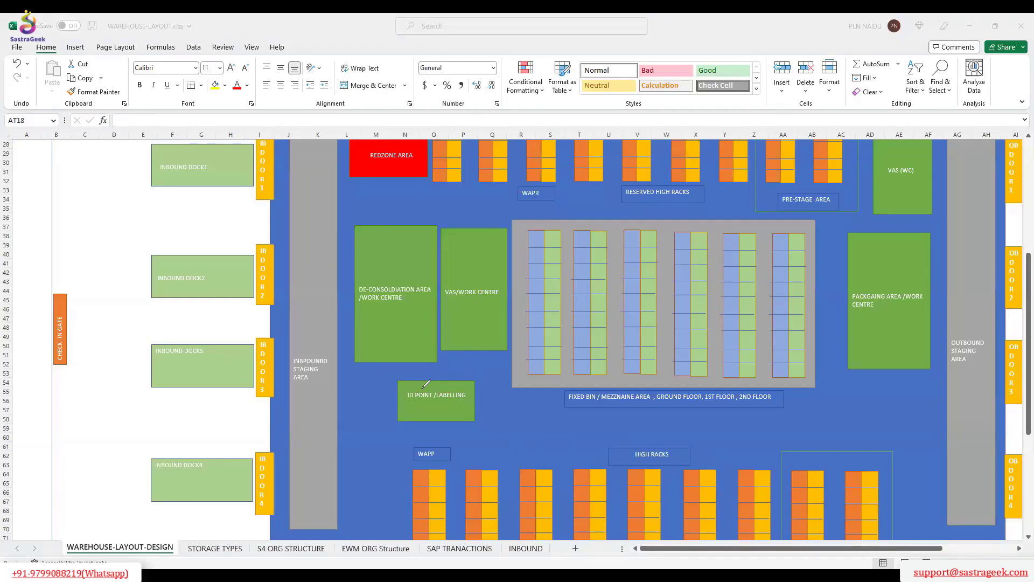
Switch back to SAP, expand Master Data under Extended Warehouse Management, and open the Define Storage Types activity.
{"action": "key", "text": "alt+Tab"}
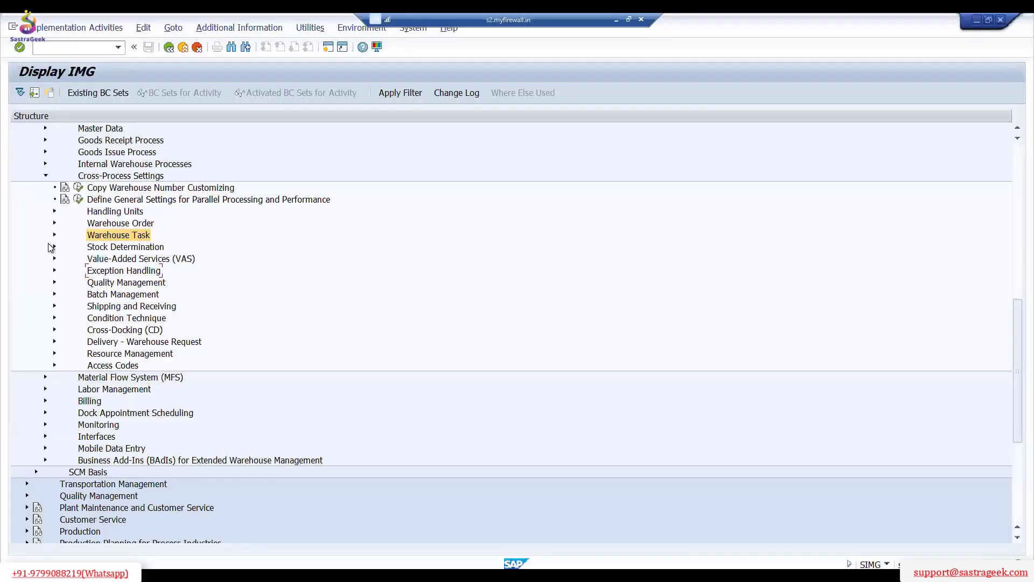
{"action": "scroll", "coordinate": [56, 143], "scroll_direction": "up", "scroll_amount": 2}
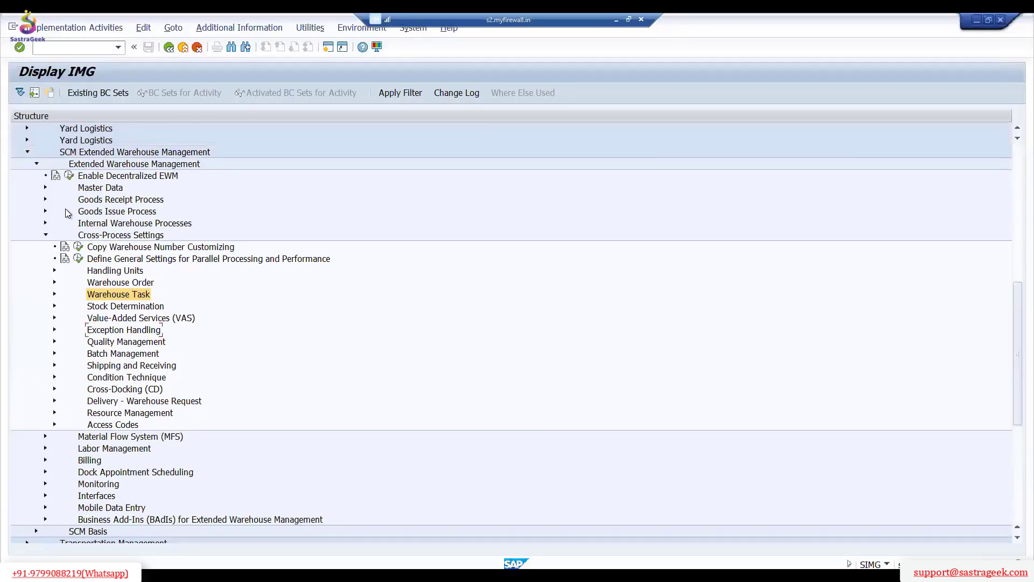
{"action": "left_click", "coordinate": [46, 188]}
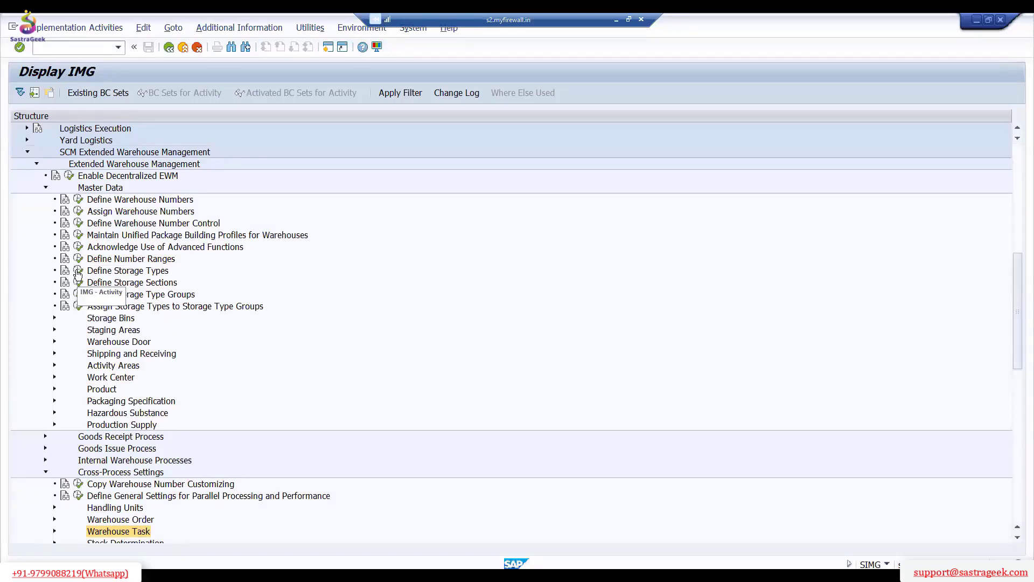
{"action": "left_click", "coordinate": [78, 272]}
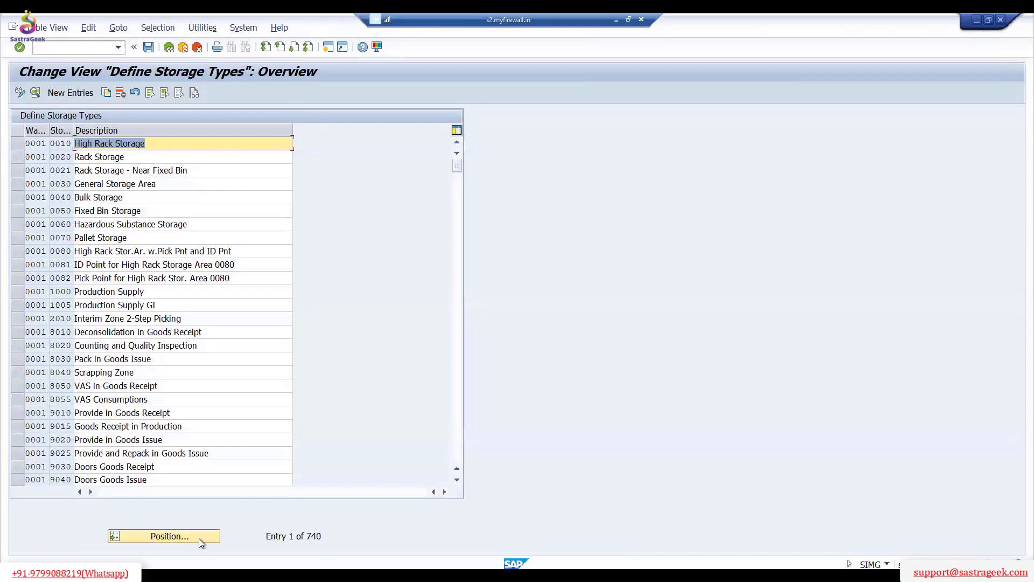
Position the storage type list at warehouse 2710 and open the details of ID point storage type LOID.
{"action": "left_click", "coordinate": [199, 536]}
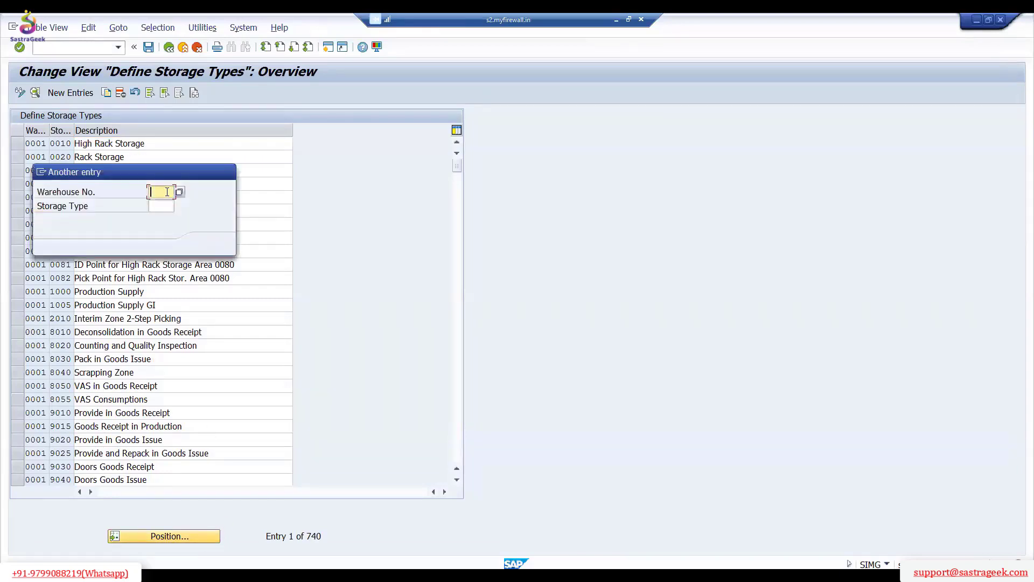
{"action": "type", "text": "2710"}
{"action": "left_click", "coordinate": [173, 208]}
{"action": "left_click", "coordinate": [211, 244]}
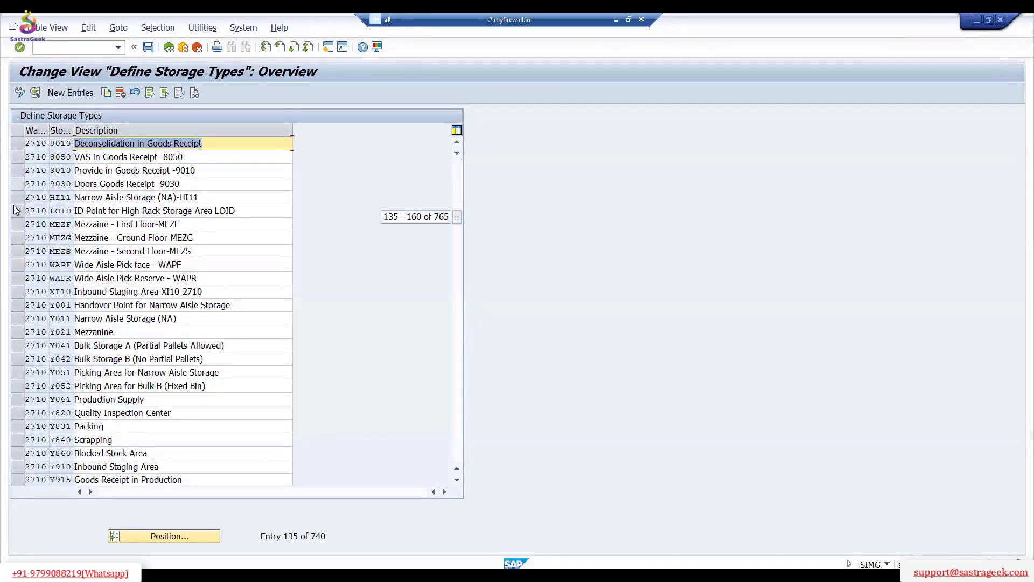
{"action": "left_click", "coordinate": [16, 210]}
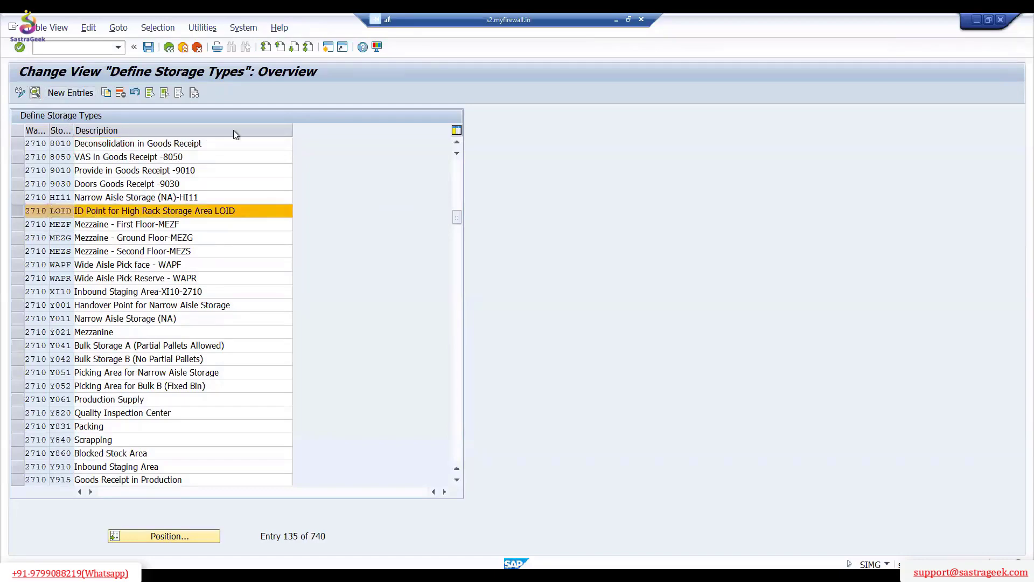
{"action": "key", "text": "F2"}
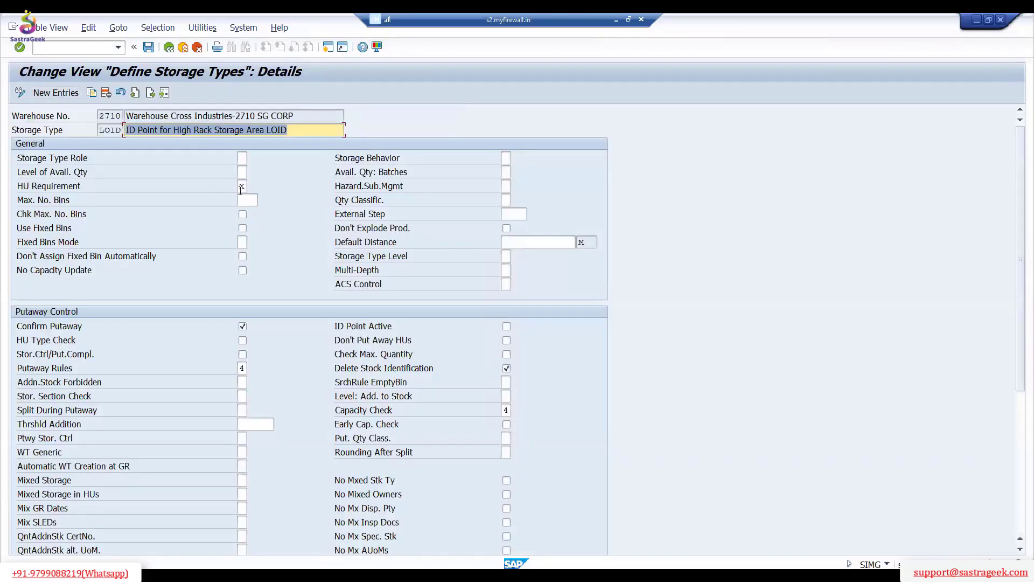